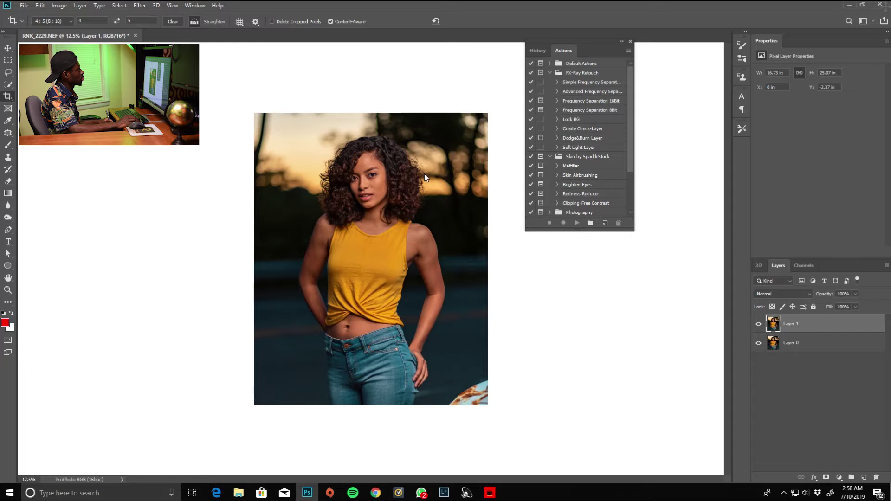
Open the Liquify filter on Layer 1 and refine the figure's contours with a small Forward Warp brush
key(ctrl+shift+x)
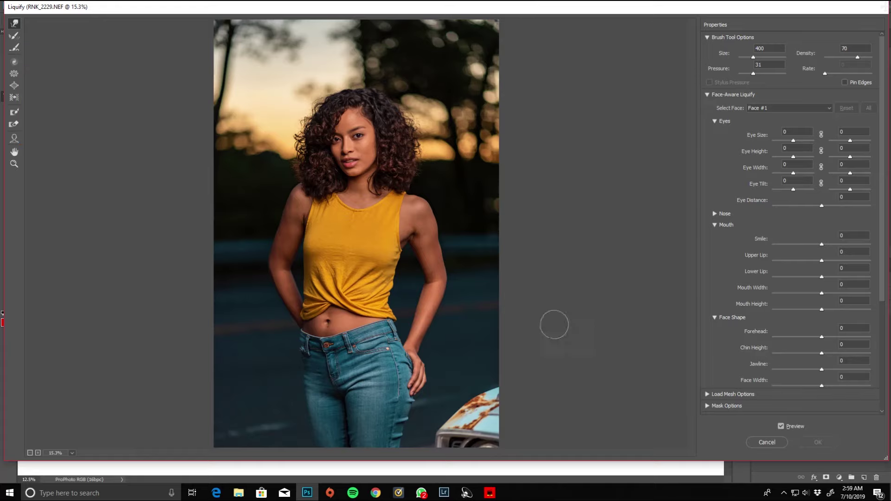
key(ctrl+plus)
key(ctrl+plus)
key(ctrl+plus)
key(bracketleft)
key(bracketleft)
key(bracketleft)
key(bracketleft)
mouse_move(400, 345)
mouse_down()
mouse_move(400, 151)
mouse_move(446, 149)
mouse_move(445, 128)
mouse_move(442, 153)
mouse_up()
key(bracketright)
drag(443, 107, 368, 263)
drag(453, 256, 432, 327)
scroll(241, 214, down, 2)
key(bracketright)
key(bracketright)
drag(232, 211, 244, 267)
key(ctrl+0)
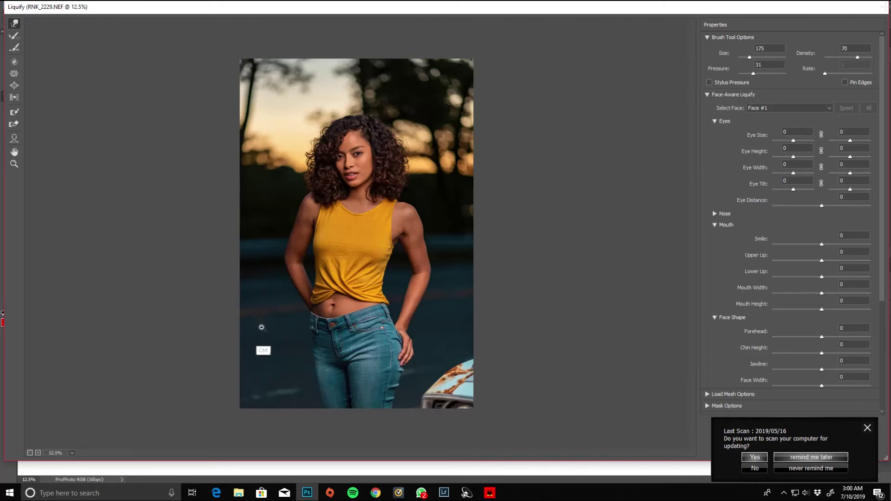
Warp the inner elbow of the arm on the image's right side with a size 300 brush
key(ctrl+plus)
key(ctrl+plus)
key(bracketright)
key(bracketright)
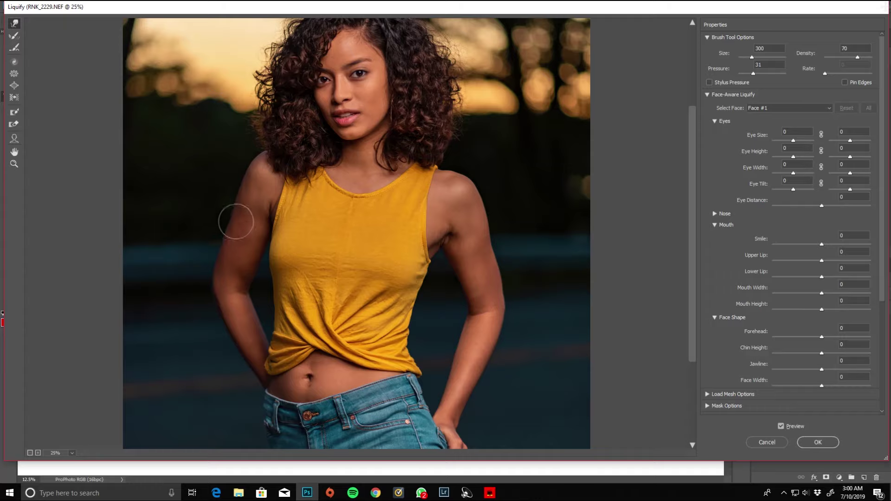
mouse_move(465, 285)
mouse_down()
mouse_move(456, 269)
mouse_move(460, 276)
mouse_up()
drag(460, 356, 418, 221)
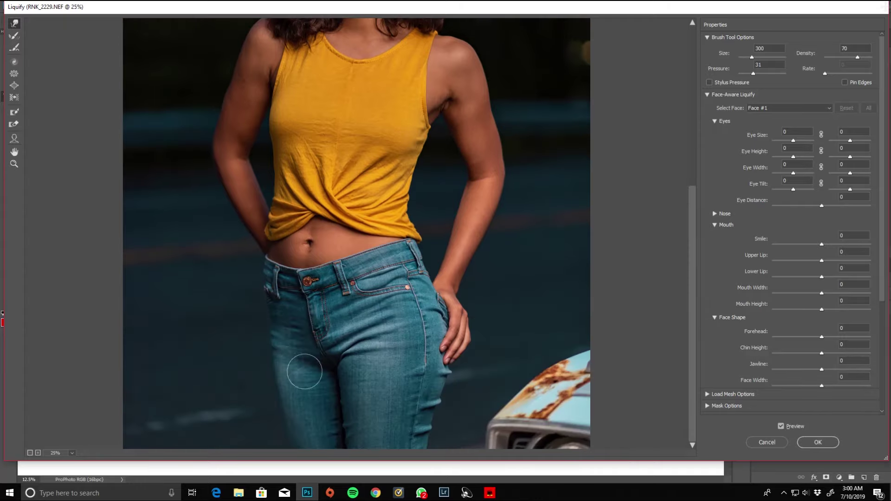
Reshape the outer edge of the jeans at the hip on the image's left side with a larger warp brush
key(bracketright)
key(bracketright)
key(bracketright)
key(bracketright)
drag(268, 328, 265, 326)
key(bracketleft)
key(bracketleft)
key(ctrl+minus)
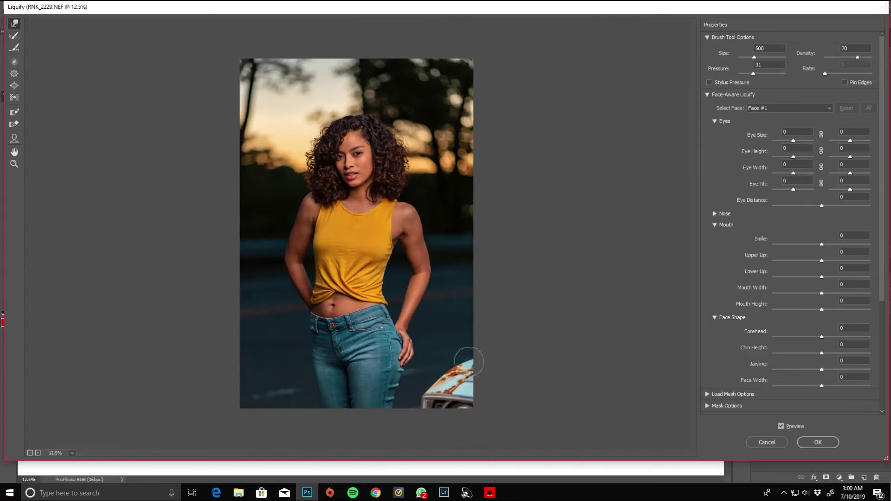
Warp the outline of the curly hair around the head, reducing the brush size to 150
key(ctrl+plus)
key(ctrl+plus)
key(ctrl+plus)
mouse_move(273, 42)
mouse_down()
mouse_move(270, 256)
mouse_move(250, 273)
mouse_up()
key(bracketleft)
key(bracketleft)
key(bracketleft)
drag(316, 148, 323, 133)
key(bracketleft)
key(bracketleft)
key(bracketleft)
drag(244, 255, 235, 278)
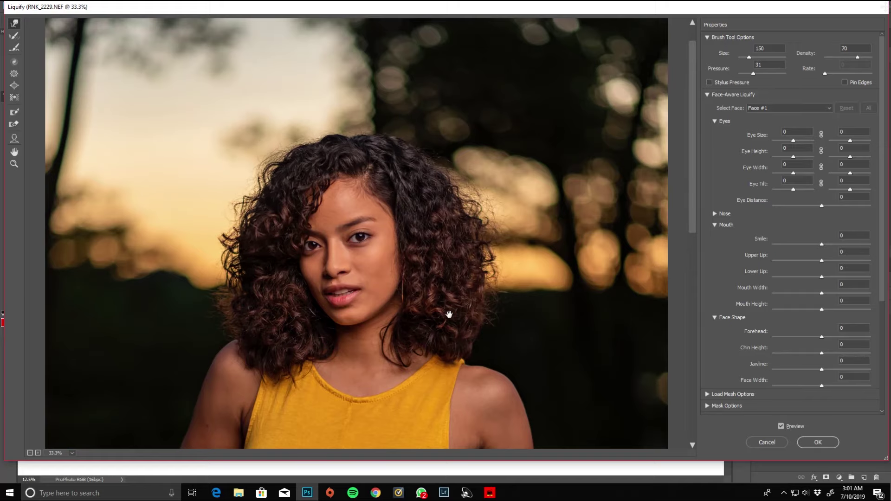
Apply the Liquify changes and compare the image with Layer 1 hidden and shown
key(ctrl+minus)
click(808, 443)
click(760, 324)
click(760, 324)
key(ctrl+plus)
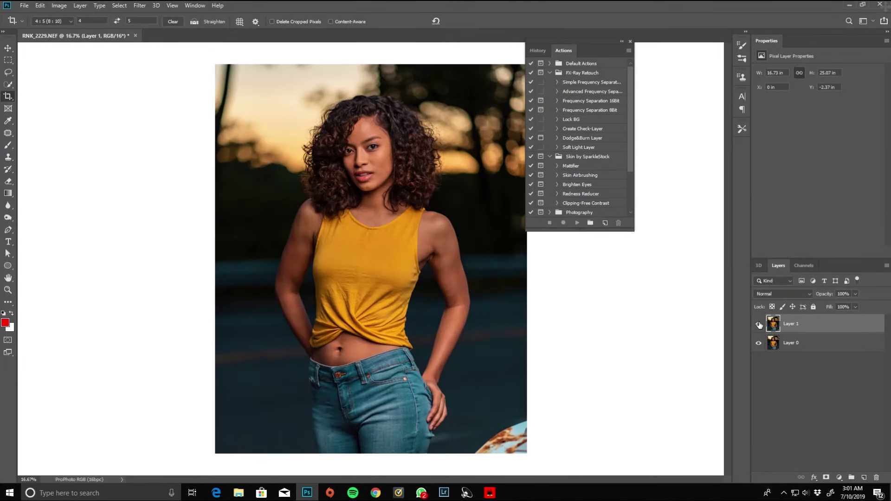
Run the Frequency Separation 16Bit action, lowering the Gaussian Blur radius for the Low Frequency layer
click(583, 103)
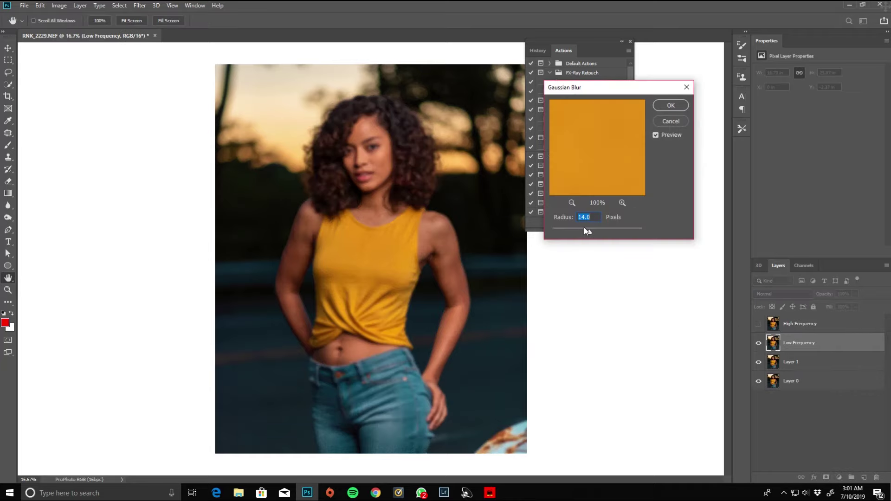
drag(585, 229, 581, 230)
click(579, 231)
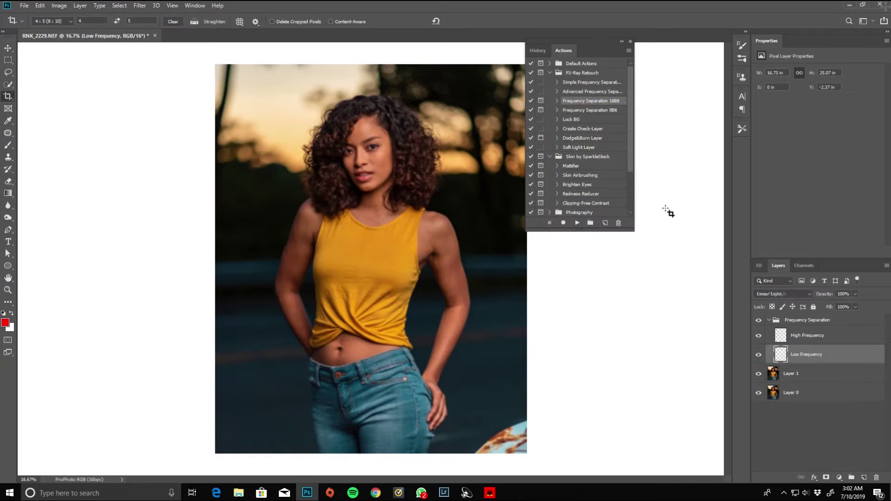
Lasso the forehead skin on the Low Frequency layer and smooth it with a Gaussian Blur of about 34 pixels
key(l)
scroll(358, 176, up, 5)
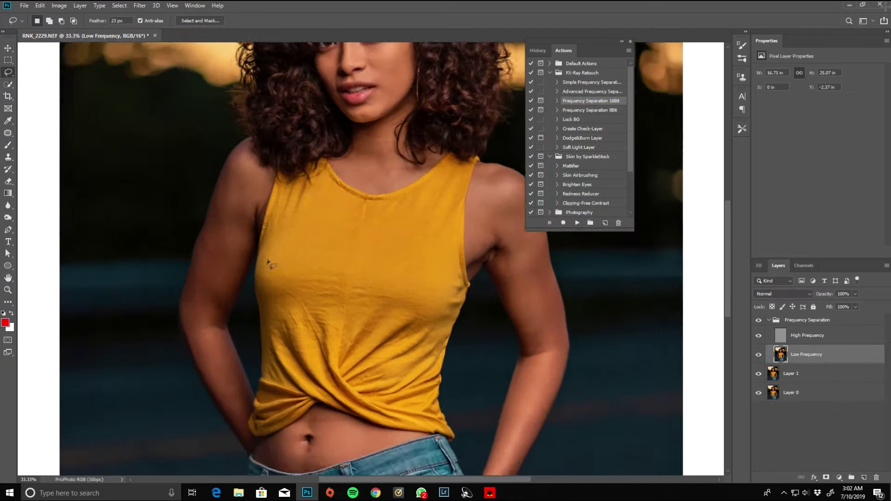
mouse_move(287, 193)
mouse_down()
mouse_move(324, 139)
mouse_move(378, 122)
mouse_move(434, 185)
mouse_move(367, 187)
mouse_move(321, 219)
mouse_up()
click(139, 5)
mouse_move(186, 111)
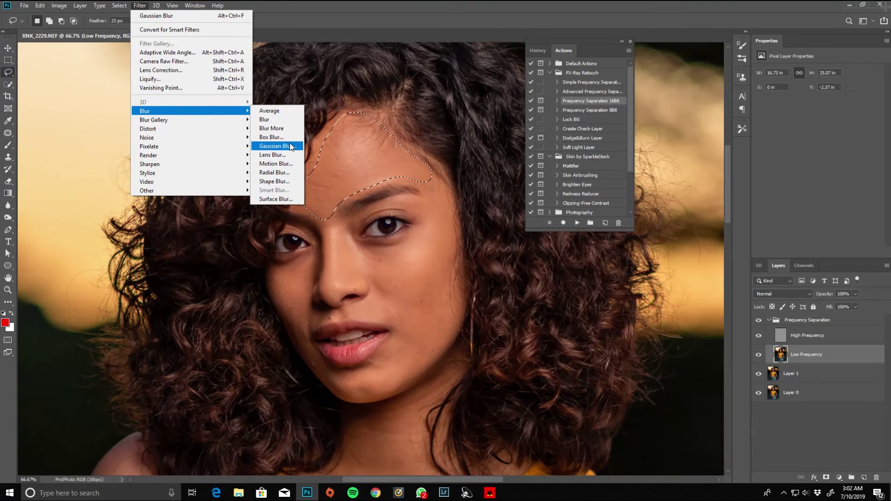
click(276, 146)
drag(581, 231, 584, 232)
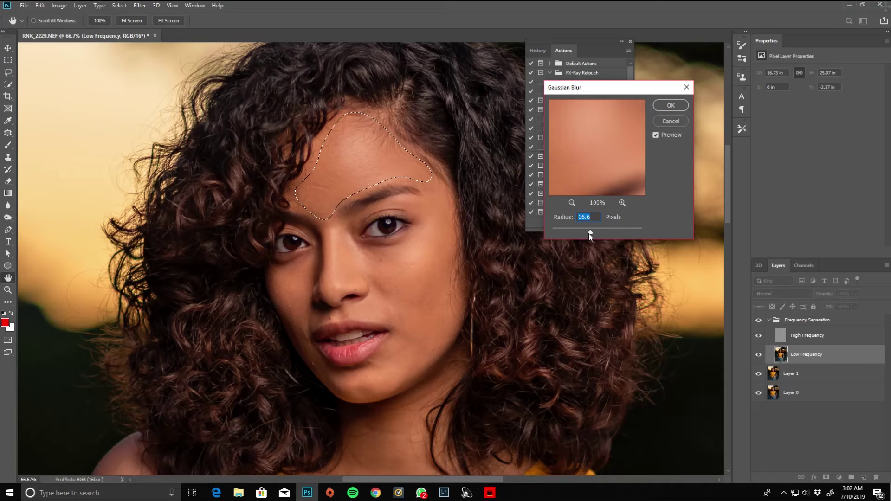
click(656, 135)
click(596, 232)
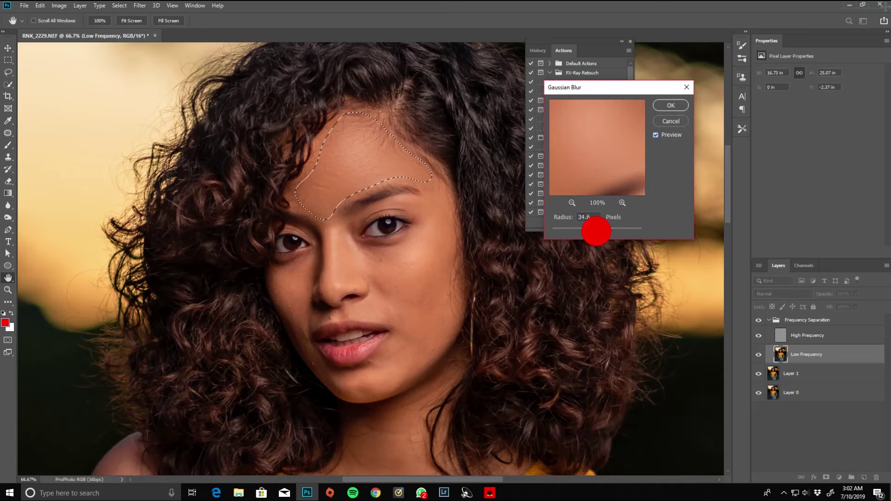
click(656, 135)
click(671, 105)
Lasso the cheek areas of the face on the Low Frequency layer and blur them to even out the skin
mouse_move(365, 250)
mouse_down()
mouse_move(419, 176)
mouse_move(410, 319)
mouse_move(366, 262)
mouse_up()
drag(346, 312, 303, 217)
mouse_move(351, 228)
mouse_down()
mouse_move(405, 205)
mouse_move(308, 307)
mouse_move(350, 226)
mouse_up()
mouse_move(235, 172)
mouse_down()
mouse_move(264, 203)
mouse_move(232, 170)
mouse_up()
scroll(270, 267, down, 3)
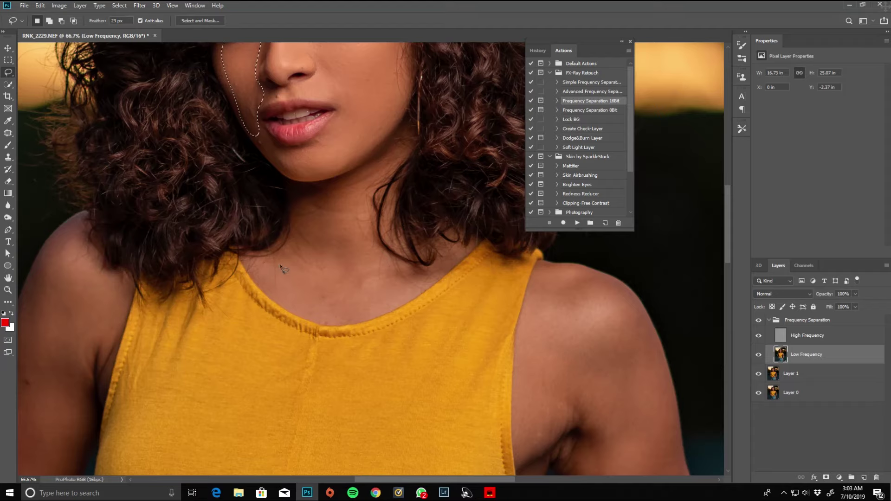
Select and blur the skin above the neckline and on the arm at the image's left side
mouse_move(280, 268)
mouse_down()
mouse_move(297, 207)
mouse_move(285, 320)
mouse_up()
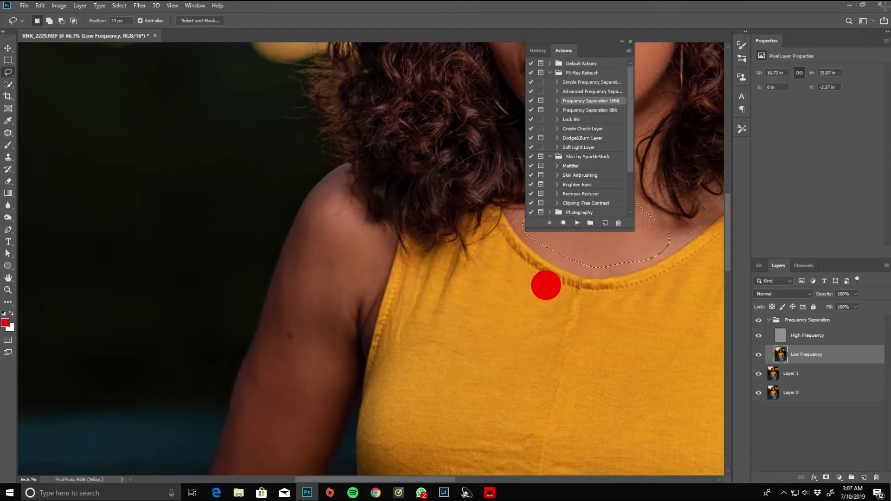
drag(545, 285, 556, 161)
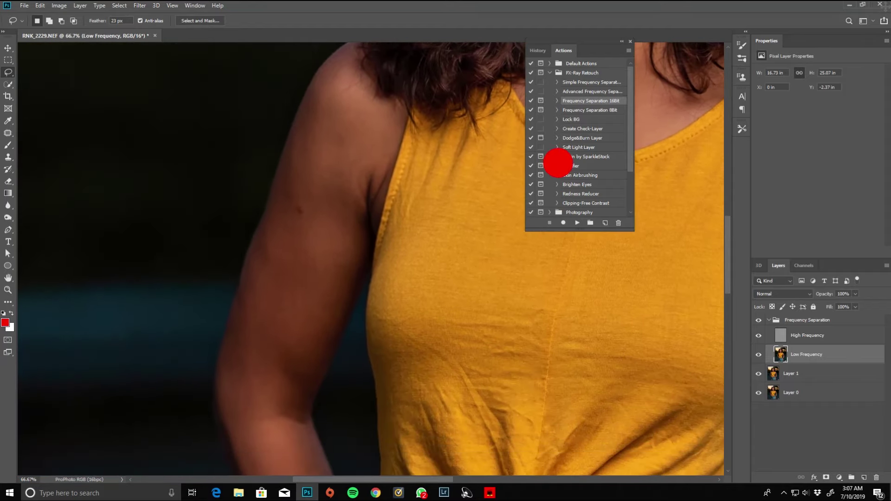
drag(247, 248, 244, 238)
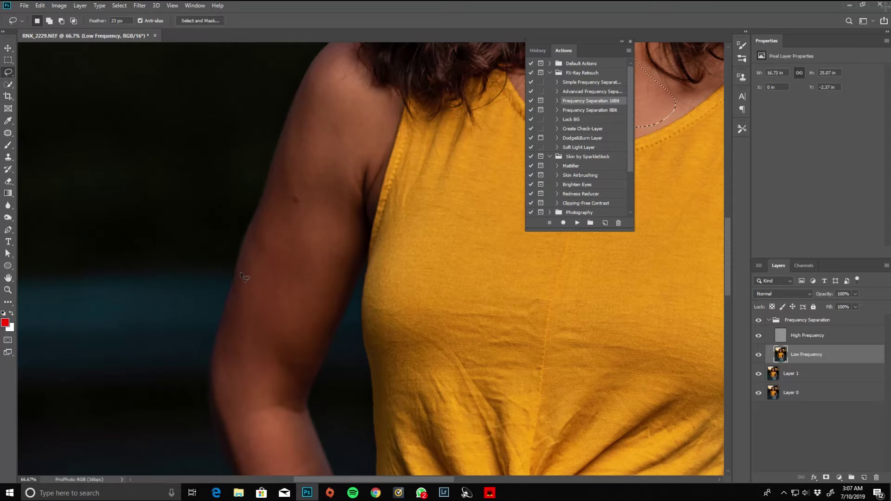
mouse_move(242, 274)
mouse_down()
mouse_move(265, 215)
mouse_move(342, 135)
mouse_move(255, 144)
mouse_up()
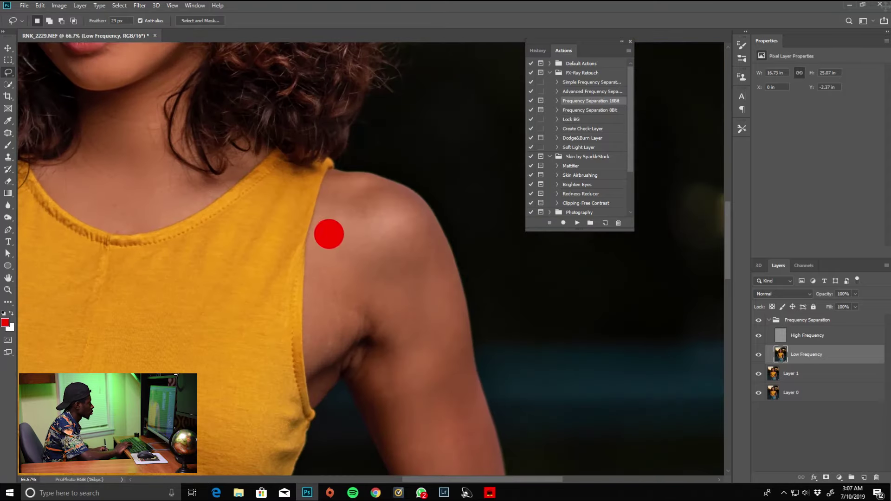
Select and blur the skin of the shoulder on the image's right side and the bare midriff
mouse_move(329, 234)
mouse_down()
mouse_move(456, 288)
mouse_move(321, 348)
mouse_up()
mouse_move(304, 200)
mouse_down()
mouse_move(400, 224)
mouse_move(302, 240)
mouse_up()
mouse_move(377, 288)
mouse_down()
mouse_move(432, 321)
mouse_move(376, 286)
mouse_up()
mouse_move(352, 184)
mouse_down()
mouse_move(365, 278)
mouse_move(356, 195)
mouse_up()
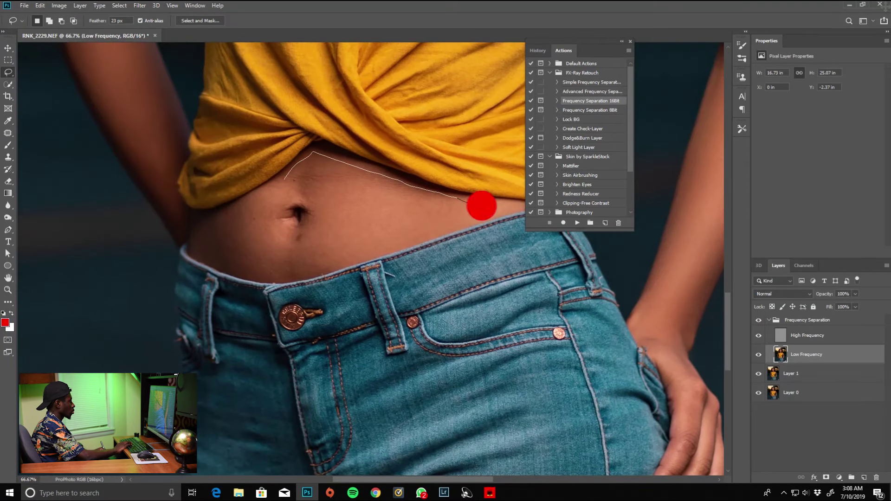
mouse_move(480, 205)
mouse_down()
mouse_move(315, 266)
mouse_move(277, 177)
mouse_up()
mouse_move(194, 227)
mouse_down()
mouse_move(282, 179)
mouse_move(211, 232)
mouse_up()
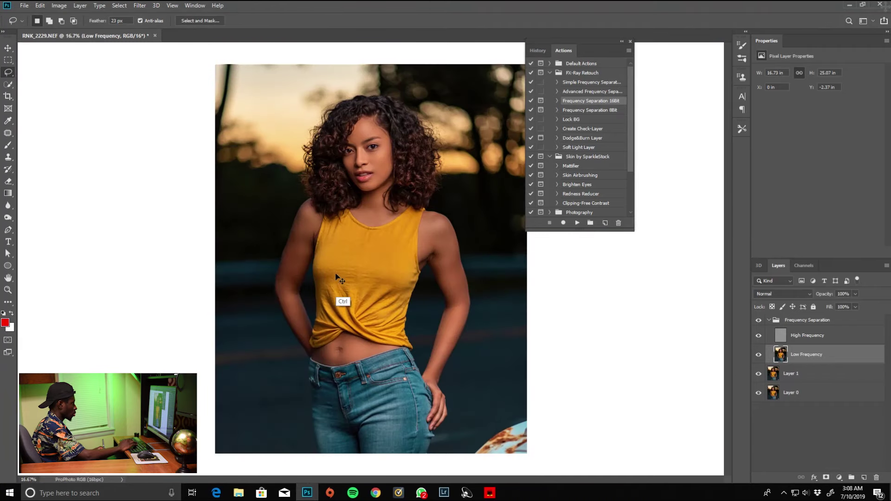
Select the High Frequency layer and patch the texture blemishes on the forehead with the Patch tool
click(808, 320)
click(800, 339)
key(ctrl+plus)
key(ctrl+plus)
key(ctrl+plus)
mouse_move(307, 350)
mouse_down()
mouse_move(364, 98)
mouse_move(364, 43)
mouse_up()
key(j)
drag(312, 224, 287, 334)
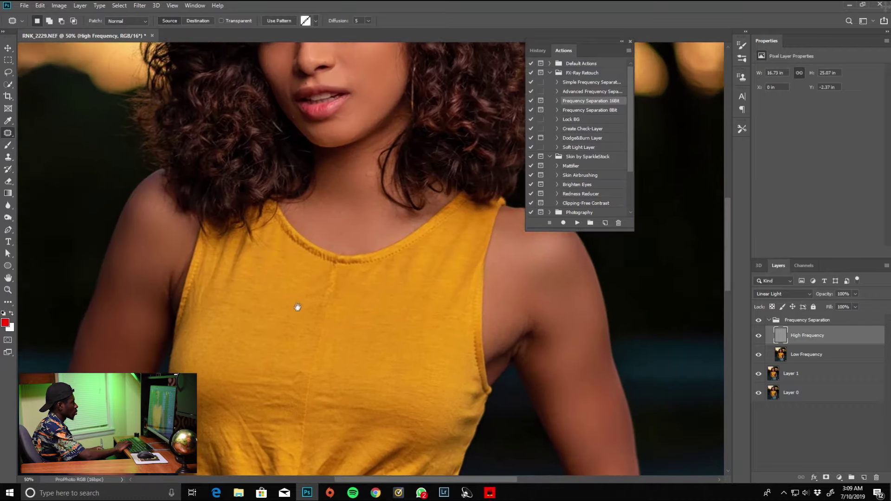
drag(105, 308, 339, 238)
mouse_move(314, 273)
mouse_down()
mouse_move(207, 273)
mouse_move(447, 208)
mouse_move(524, 407)
mouse_up()
key(ctrl+plus)
drag(400, 334, 380, 275)
drag(334, 183, 373, 203)
click(305, 171)
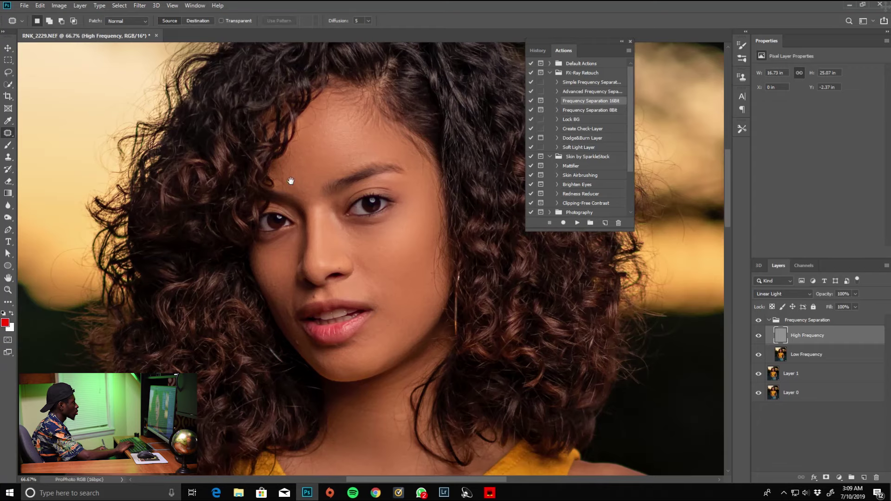
Patch the skin blemishes around the mouth and chin on the High Frequency layer, then clear the selection
drag(340, 263, 376, 189)
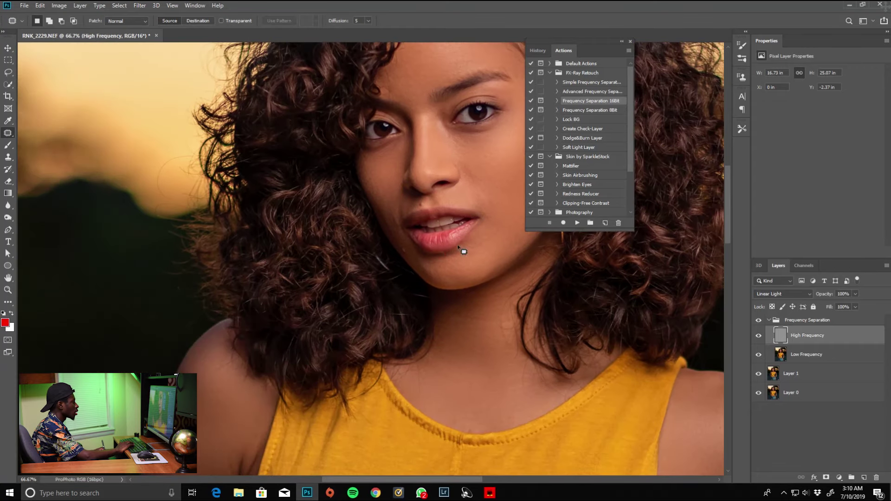
drag(403, 246, 405, 253)
drag(403, 250, 394, 227)
mouse_move(391, 212)
mouse_down()
mouse_move(396, 202)
mouse_move(198, 305)
mouse_up()
key(ctrl+d)
Patch the remaining skin texture flaws across the rest of the figure on the High Frequency layer
mouse_move(275, 289)
mouse_down()
mouse_move(290, 305)
mouse_move(274, 319)
mouse_move(299, 352)
mouse_up()
click(283, 370)
drag(282, 384, 355, 130)
mouse_move(382, 179)
mouse_down()
mouse_move(378, 238)
mouse_move(413, 254)
mouse_up()
drag(369, 282, 372, 235)
drag(375, 408, 374, 217)
drag(464, 116, 405, 274)
Collapse the Frequency Separation group and compare the retouched image with the original Layer 0
key(ctrl+minus)
key(ctrl+minus)
key(ctrl+minus)
key(ctrl+minus)
key(ctrl+plus)
key(ctrl+minus)
click(770, 321)
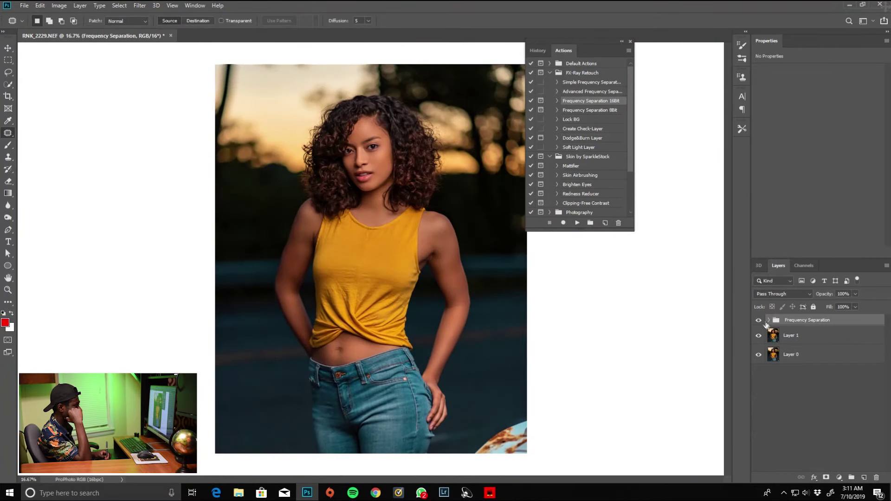
alt+click(759, 356)
alt+click(758, 356)
Add a Gradient Map adjustment with a dark red to cyan gradient and invert its black mask to white
click(839, 477)
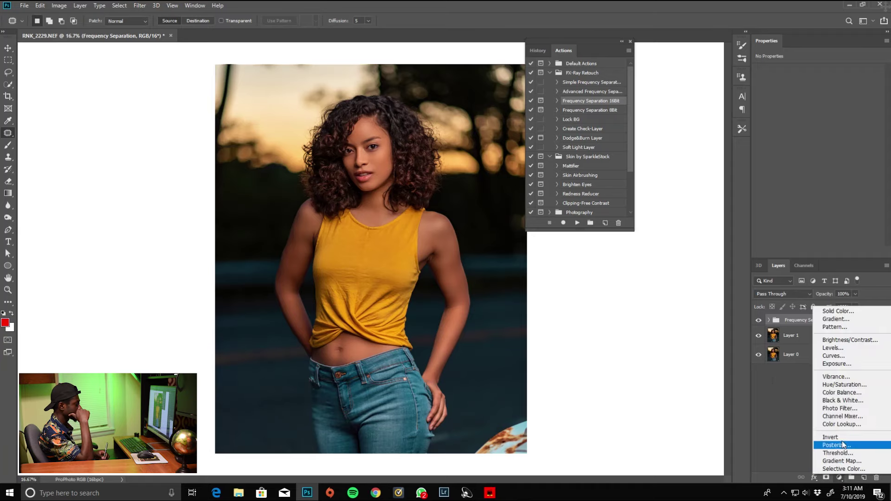
click(838, 461)
click(791, 79)
click(632, 288)
click(745, 174)
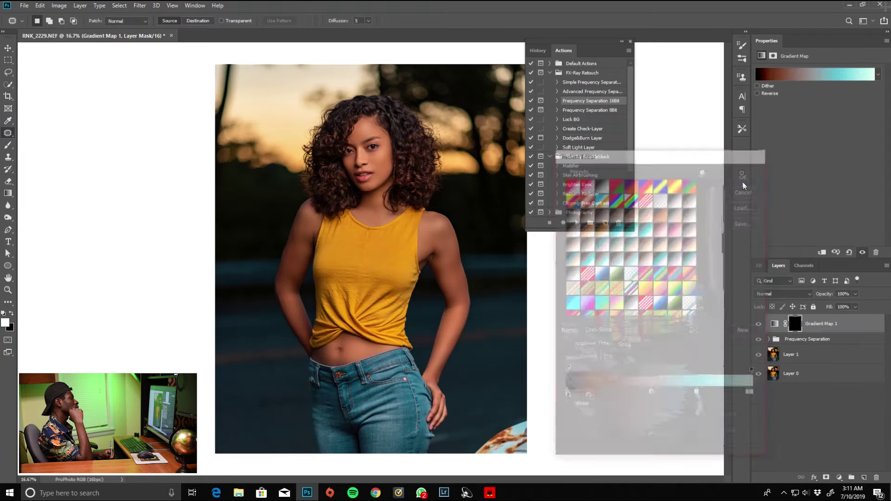
key(ctrl+i)
Set the Gradient Map layer to Soft Light at 22% opacity, toggling its visibility to judge the effect
click(783, 294)
click(780, 369)
click(759, 325)
click(759, 325)
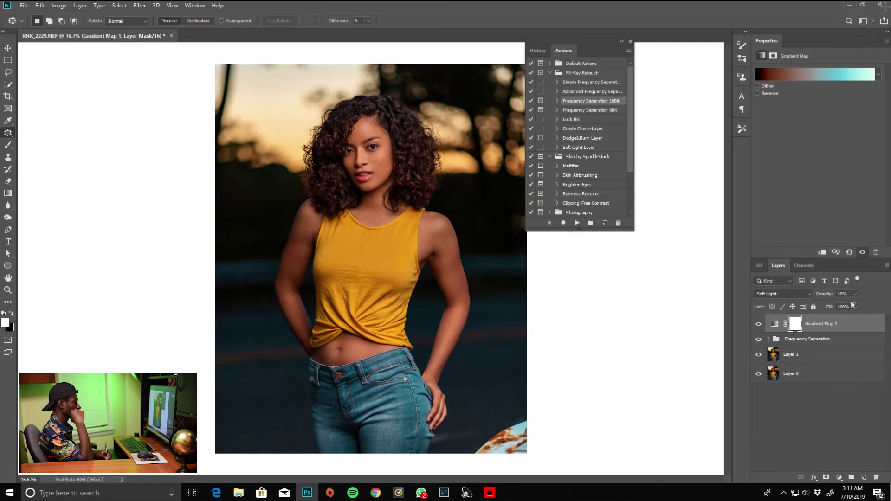
click(760, 327)
click(760, 327)
click(760, 326)
click(760, 326)
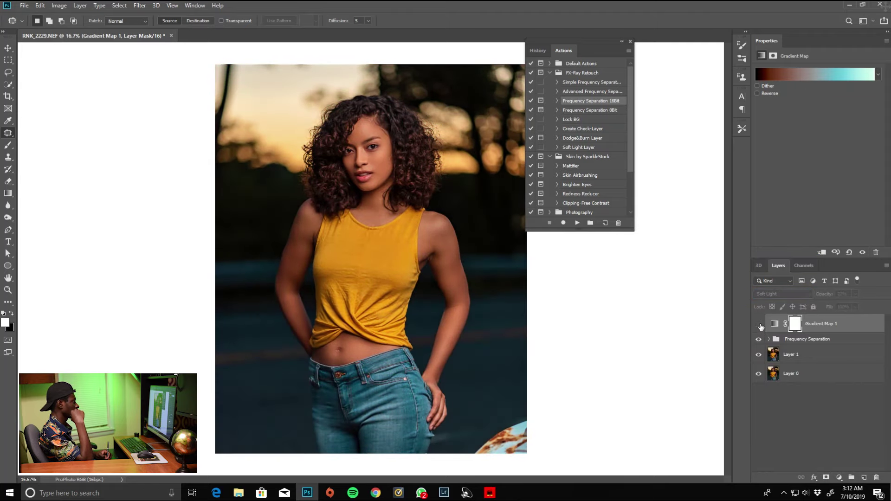
click(759, 326)
Run the Clipping-Free Contrast action, set the resulting group's opacity to 11%, and collapse the group
click(839, 477)
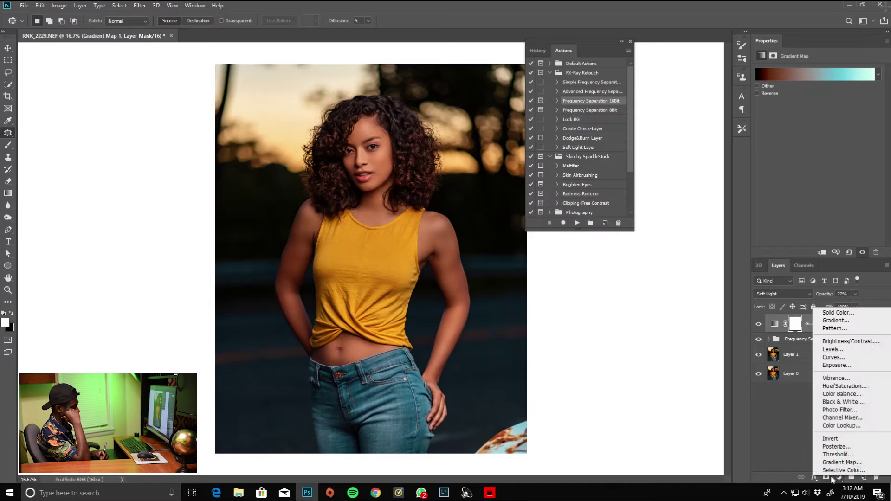
click(589, 204)
click(578, 223)
click(439, 184)
drag(855, 294, 842, 307)
click(758, 323)
click(758, 324)
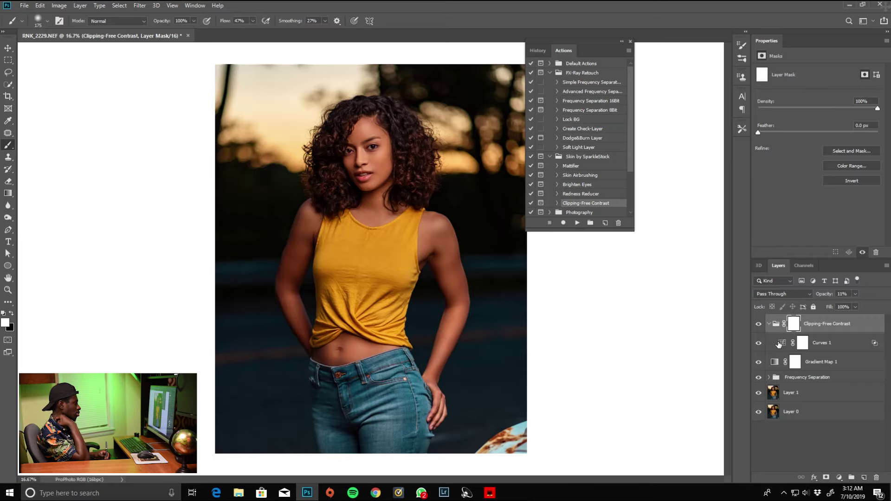
click(770, 324)
Add a Curves adjustment and brighten the midtones by raising input 106 to output 130 from a sampled facial tone
click(839, 478)
click(844, 354)
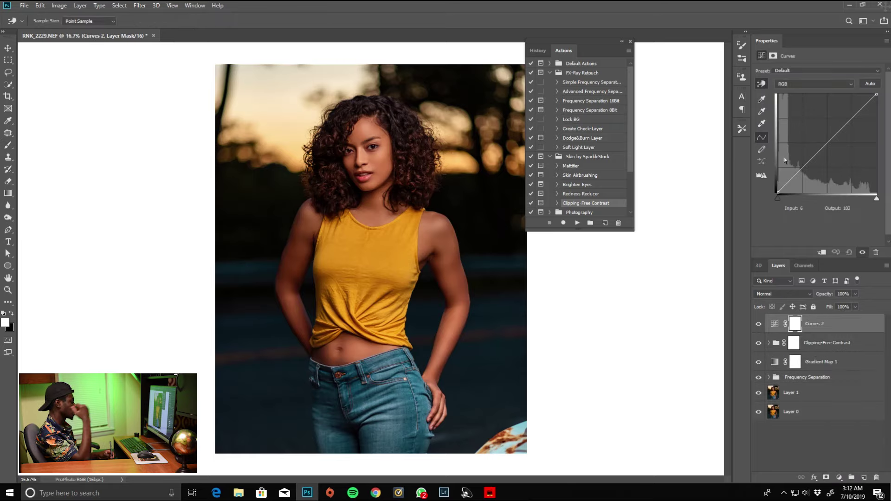
key(ctrl+plus)
key(ctrl+plus)
key(ctrl+plus)
key(ctrl+plus)
drag(390, 160, 403, 444)
drag(378, 88, 378, 72)
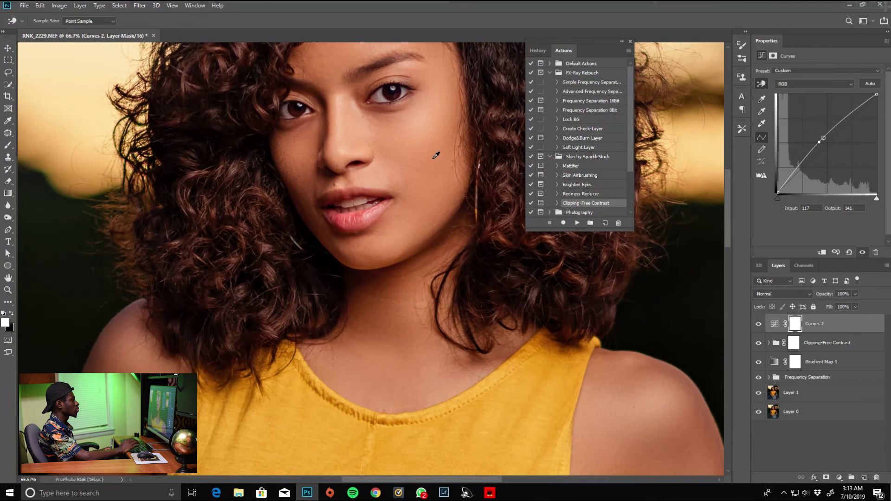
Invert the Curves mask to black and paint the brightening back over both eyes and the teeth
key(ctrl+i)
key(b)
key(ctrl+plus)
drag(375, 214, 396, 284)
drag(396, 285, 378, 285)
drag(476, 133, 528, 227)
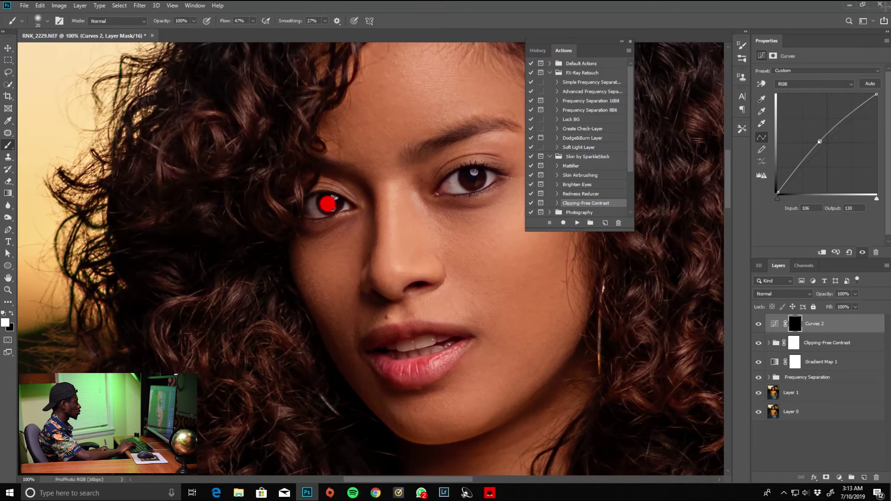
drag(420, 346, 398, 342)
Rename the brightening Curves layer as eyes
click(839, 477)
click(803, 446)
double_click(812, 325)
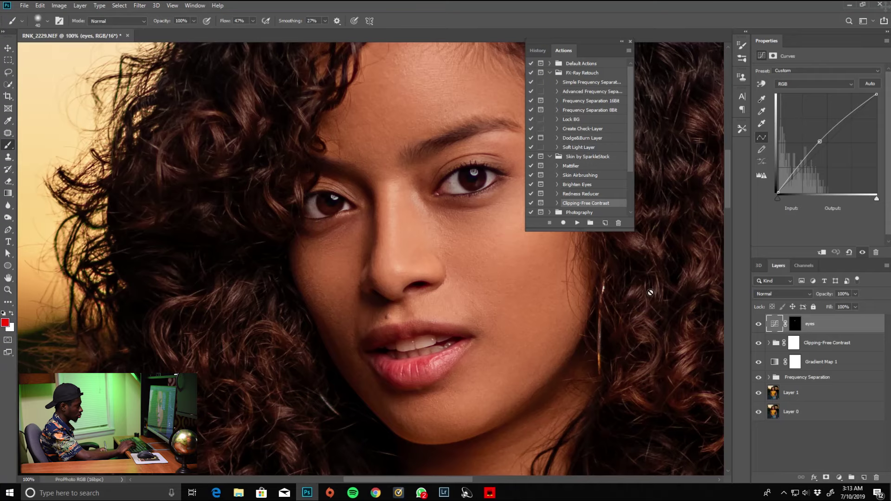
Add a Black & White adjustment with the Lighter preset and yellows at 159, and invert its mask to black
click(840, 478)
click(836, 403)
click(827, 71)
click(819, 160)
drag(824, 125, 844, 124)
key(ctrl+i)
Paint white on the Black & White mask over the teeth and the whites of the eyes
key(ctrl+plus)
key(ctrl+plus)
drag(434, 372, 383, 106)
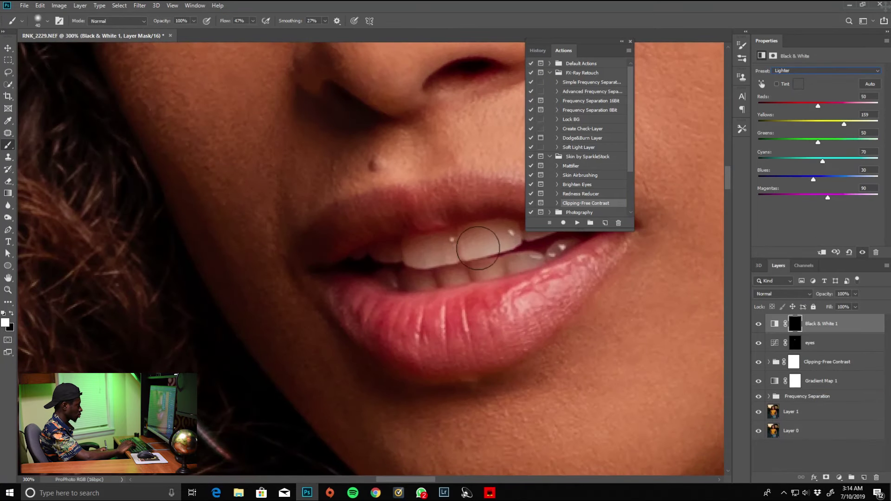
mouse_move(472, 254)
mouse_down()
mouse_move(473, 223)
mouse_move(388, 234)
mouse_move(436, 259)
mouse_move(511, 255)
mouse_move(346, 282)
mouse_up()
key(bracketleft)
key(bracketleft)
key(bracketleft)
mouse_move(346, 281)
mouse_down()
mouse_move(378, 252)
mouse_move(338, 279)
mouse_up()
key(ctrl+minus)
key(ctrl+minus)
key(ctrl+minus)
key(ctrl+plus)
key(ctrl+plus)
drag(378, 143, 338, 361)
key(bracketright)
key(bracketright)
key(bracketleft)
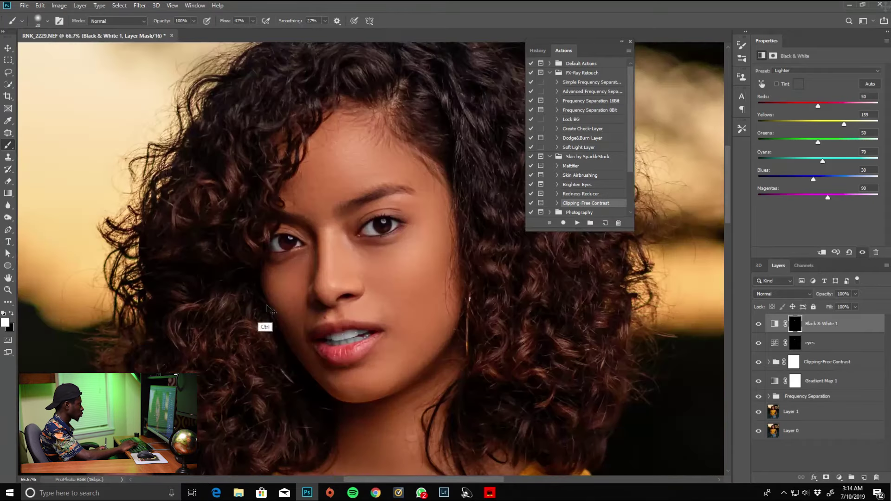
Set the Black & White layer's opacity to 53% and compare the photo with the layer hidden and shown
key(ctrl+minus)
key(ctrl+minus)
key(ctrl+minus)
click(855, 294)
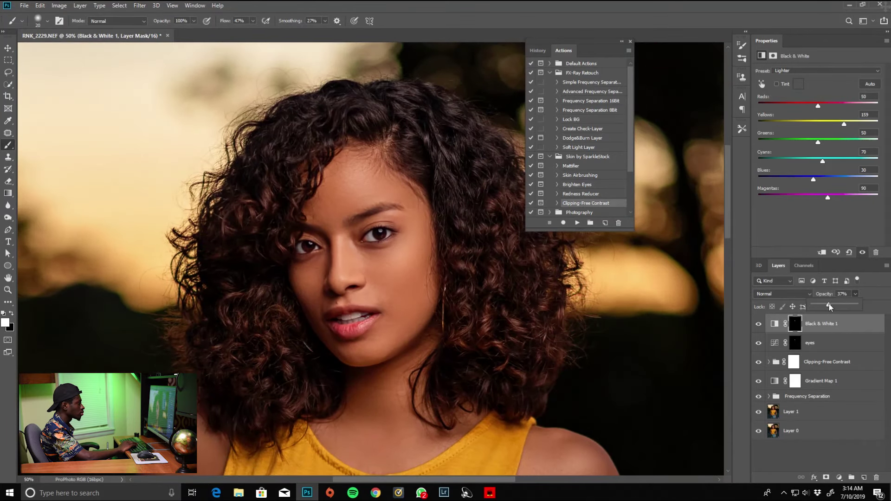
key(ctrl+minus)
key(ctrl+minus)
key(ctrl+minus)
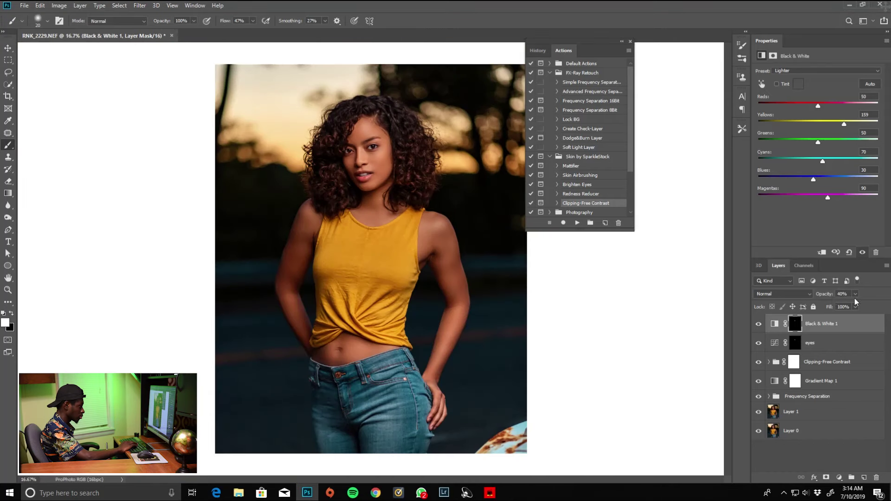
click(759, 321)
click(759, 322)
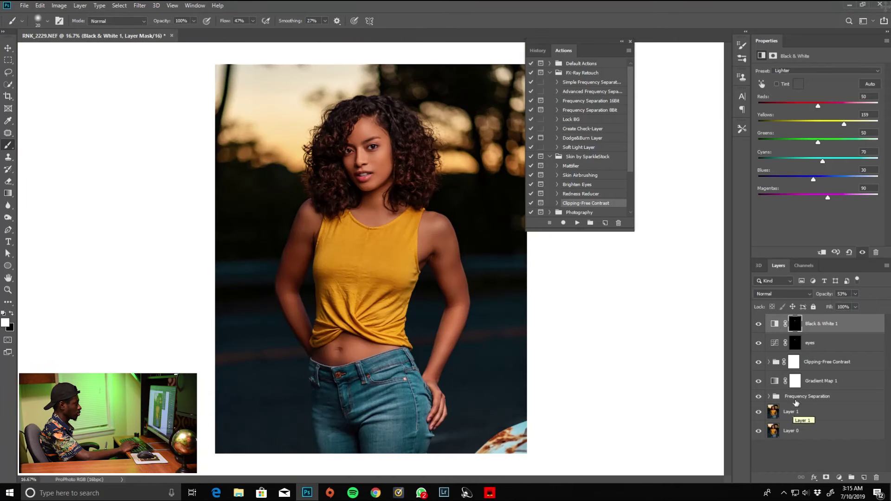
Add a Curves adjustment raising input 128 to output 178, and split its underlying-layer Blend If shadow slider to 101 / 255
click(839, 478)
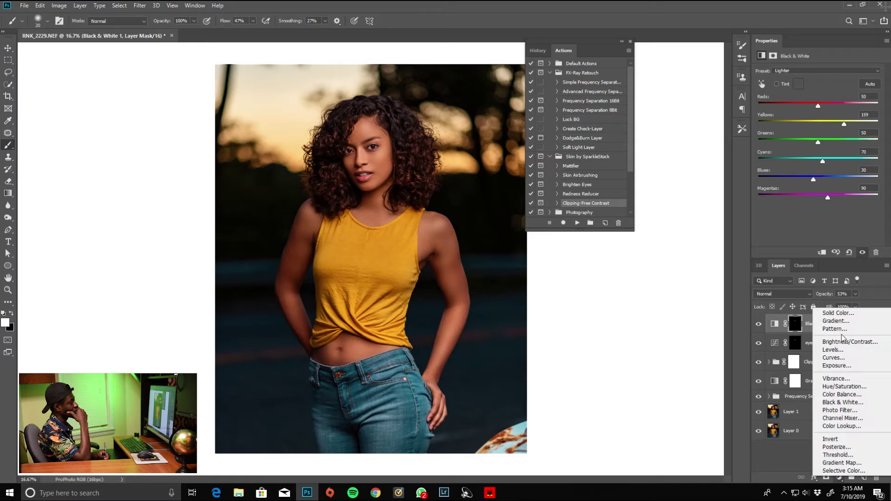
click(834, 357)
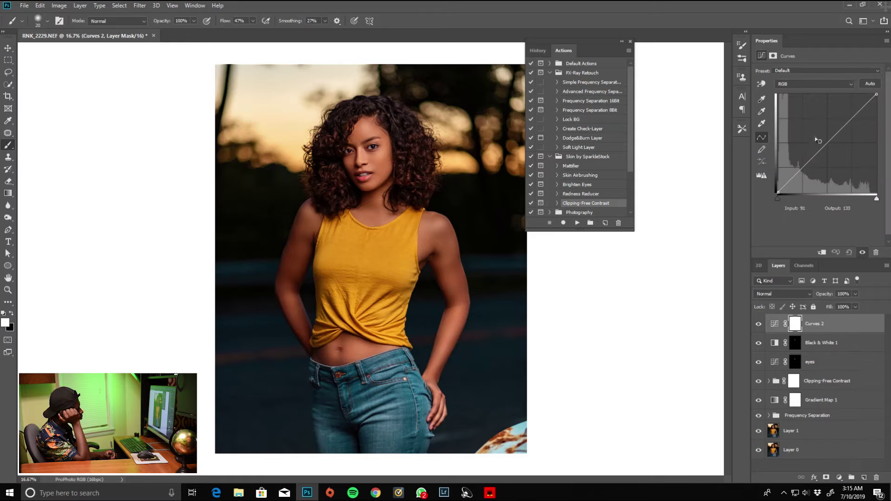
drag(818, 140, 823, 121)
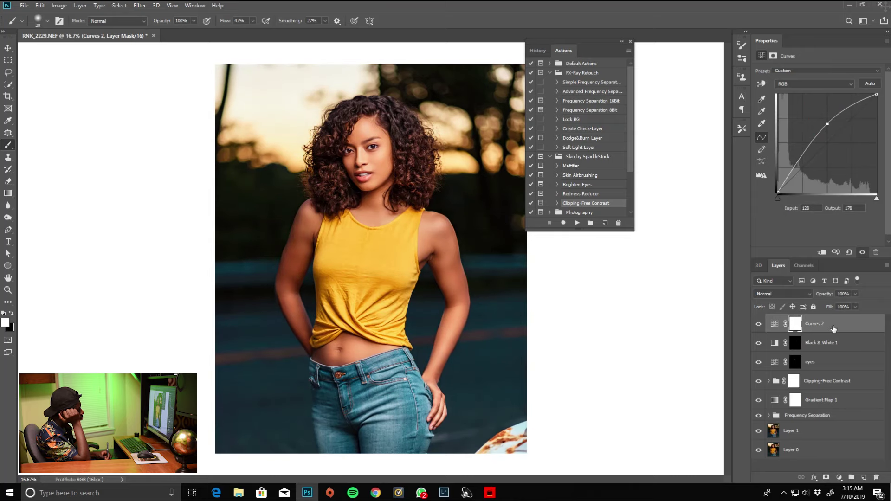
double_click(834, 328)
drag(681, 295, 707, 291)
drag(562, 296, 608, 297)
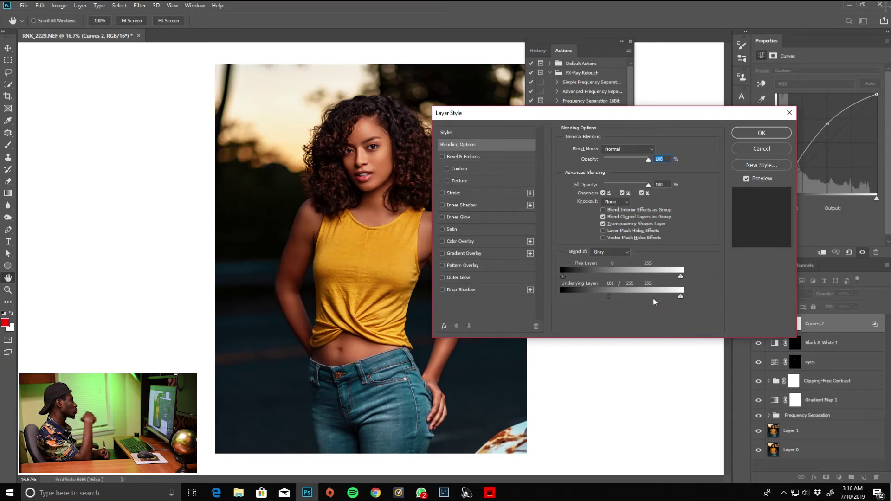
key(Return)
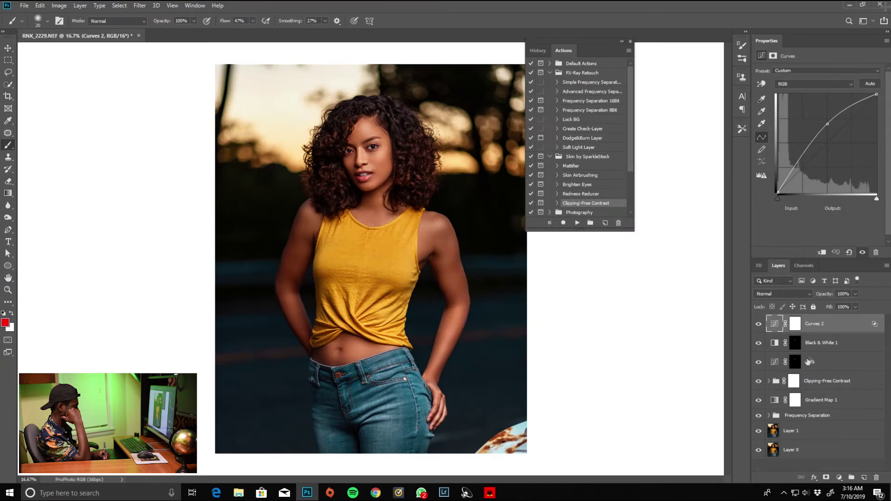
Add another Curves adjustment lowering input 124 to output 73, and split its underlying-layer Blend If slider to blend the darkening smoothly
click(839, 477)
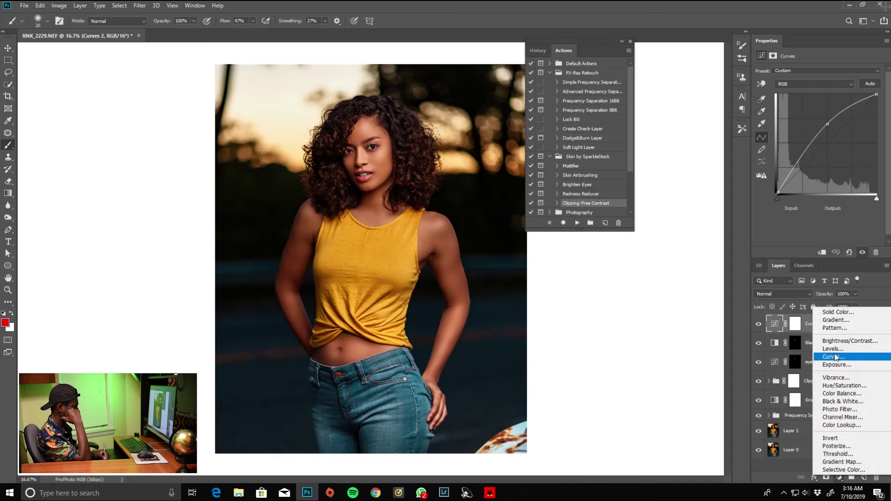
click(833, 357)
drag(826, 144, 822, 161)
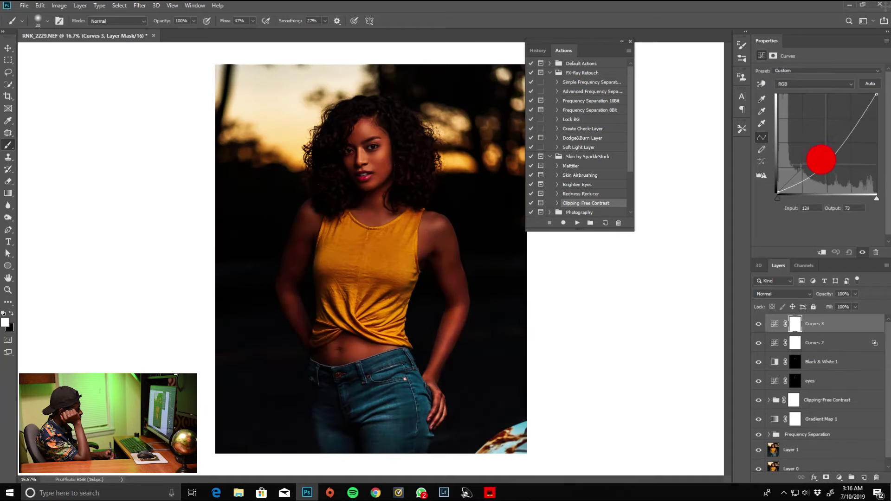
double_click(851, 324)
mouse_move(681, 296)
mouse_down()
mouse_move(617, 296)
mouse_move(695, 298)
mouse_up()
drag(618, 298, 604, 296)
click(762, 133)
Group the two new Curves layers, add a layer mask, and apply the merged RGB image to it with Multiply blending
shift+click(828, 344)
key(ctrl+g)
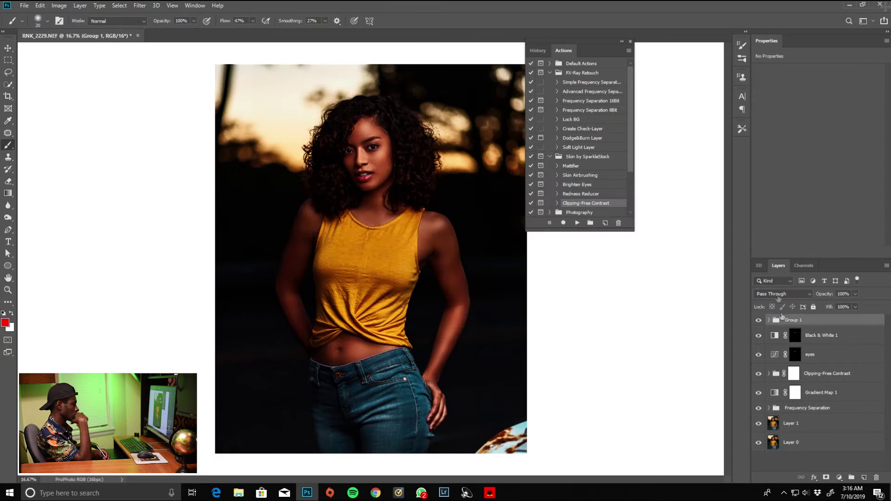
click(827, 477)
click(59, 5)
click(93, 134)
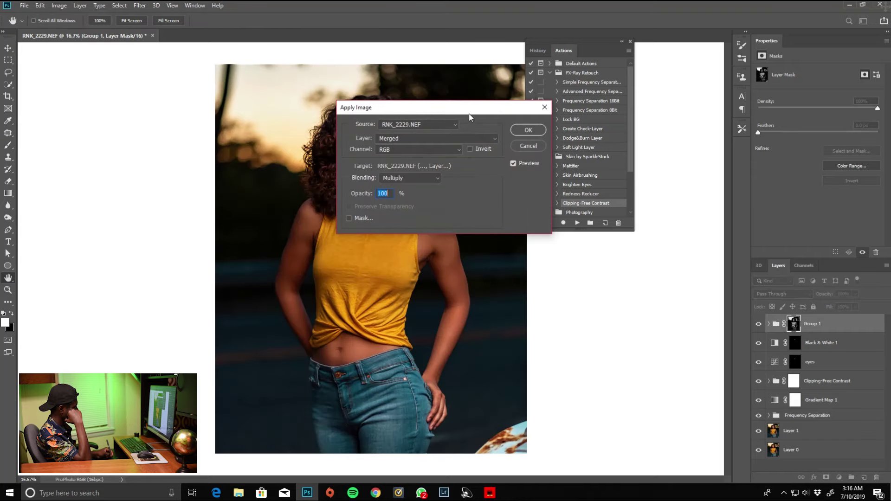
click(596, 164)
key(b)
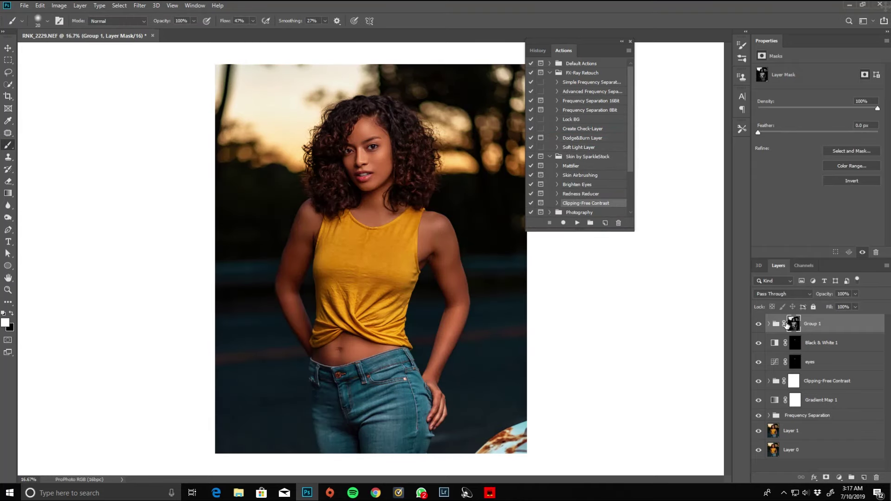
Set the Curves group's opacity to 76% and paint black on its mask with a 1400 px brush over the background left of the woman
key(ctrl+plus)
click(823, 275)
key(x)
key(ctrl+minus)
key(ctrl+minus)
key(bracketright)
key(bracketright)
key(bracketright)
key(bracketright)
key(bracketright)
key(bracketright)
key(bracketright)
key(bracketright)
key(bracketright)
key(bracketright)
key(bracketright)
key(bracketright)
mouse_move(286, 201)
mouse_down()
mouse_move(327, 116)
mouse_move(301, 155)
mouse_up()
mouse_move(275, 195)
mouse_down()
mouse_move(340, 371)
mouse_move(450, 292)
mouse_move(269, 321)
mouse_up()
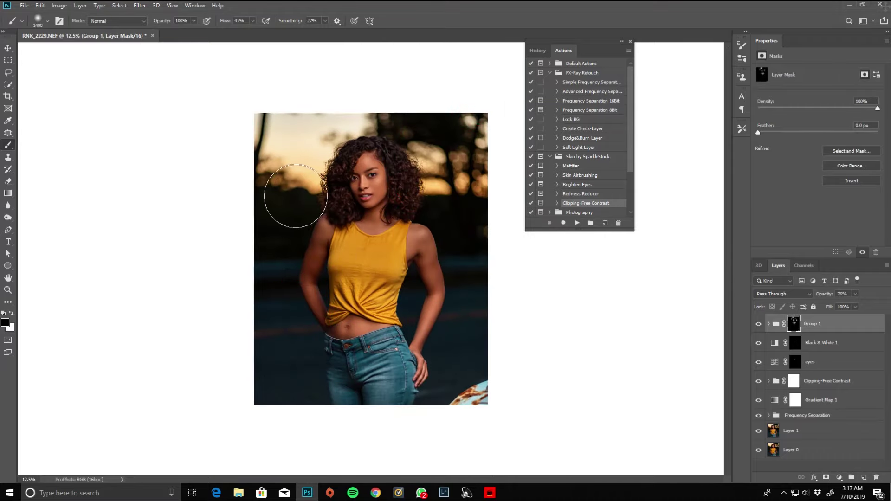
Add a Brightness/Contrast adjustment with brightness 13 and contrast -10
key(ctrl+plus)
click(839, 478)
click(836, 334)
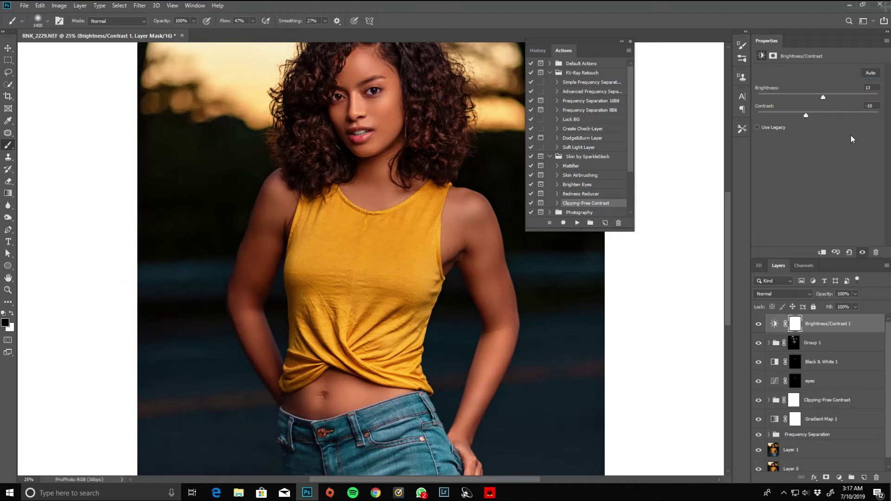
Add an absolute-mode Selective Color adjustment and adjust the ink amounts of the reds and yellows
click(840, 477)
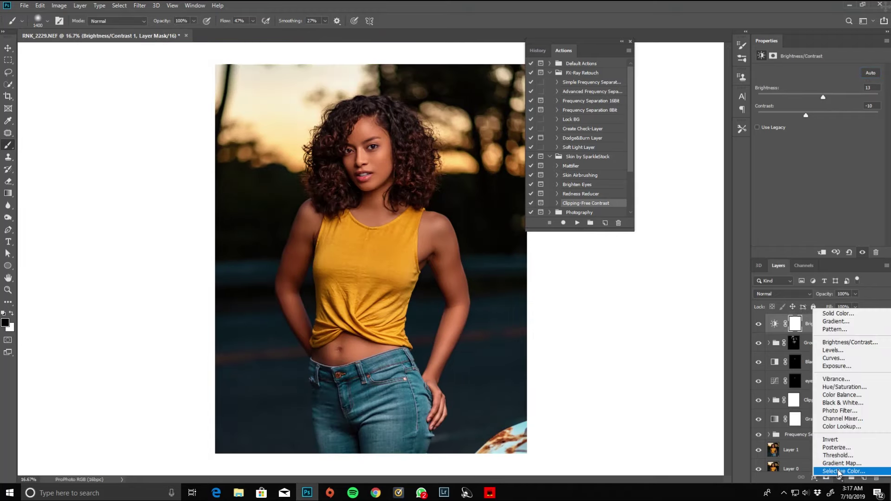
click(841, 472)
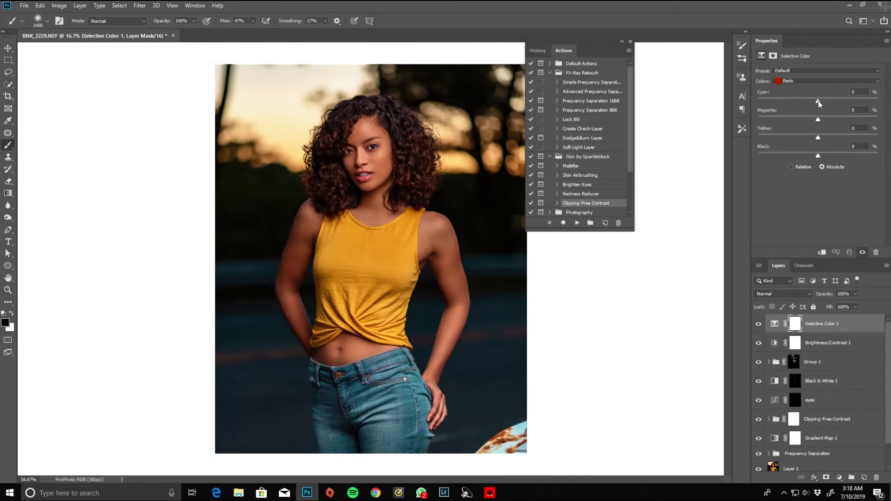
drag(807, 102, 808, 101)
mouse_move(818, 119)
mouse_down()
mouse_move(826, 119)
mouse_move(809, 103)
mouse_up()
click(808, 81)
click(808, 96)
mouse_move(818, 119)
mouse_down()
mouse_move(826, 120)
mouse_move(818, 120)
mouse_up()
drag(818, 138, 824, 137)
Set the cyan amount of the Selective Color adjustment's Cyans range to -3%
click(826, 82)
click(813, 114)
drag(831, 101, 813, 116)
click(826, 81)
click(793, 111)
drag(813, 122, 817, 123)
Lower the brush opacity to 67%, paint the Selective Color effect off the woman through its mask, and compare with the layer hidden
mouse_move(193, 20)
mouse_down()
mouse_move(176, 33)
mouse_move(211, 31)
mouse_up()
key(bracketleft)
key(bracketleft)
key(bracketleft)
click(370, 166)
drag(364, 195, 362, 238)
mouse_move(328, 204)
mouse_down()
mouse_move(271, 226)
mouse_move(389, 200)
mouse_move(395, 214)
mouse_move(266, 240)
mouse_up()
drag(300, 273, 297, 315)
key(bracketleft)
key(bracketleft)
key(bracketleft)
key(bracketleft)
key(bracketleft)
key(bracketleft)
mouse_move(436, 366)
mouse_down()
mouse_move(453, 296)
mouse_move(445, 219)
mouse_up()
click(761, 325)
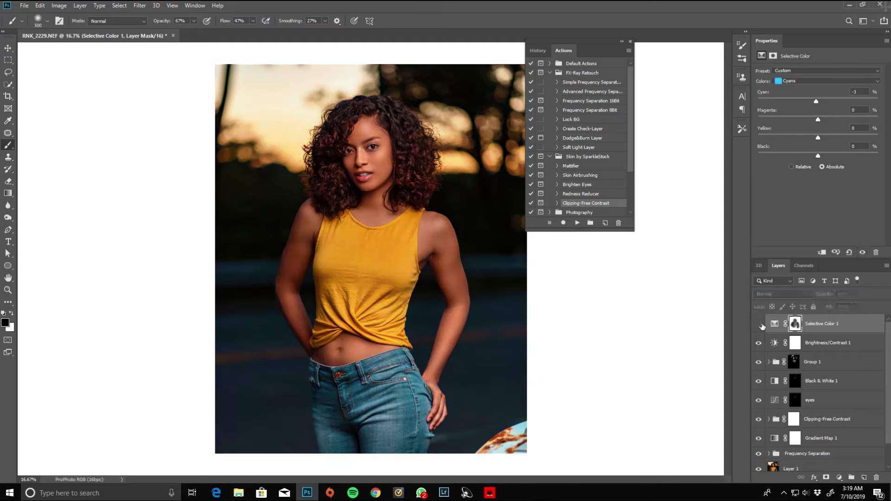
Add a Vibrance adjustment at +57, clipped to the Selective Color layer
click(840, 479)
click(817, 379)
drag(818, 81, 852, 80)
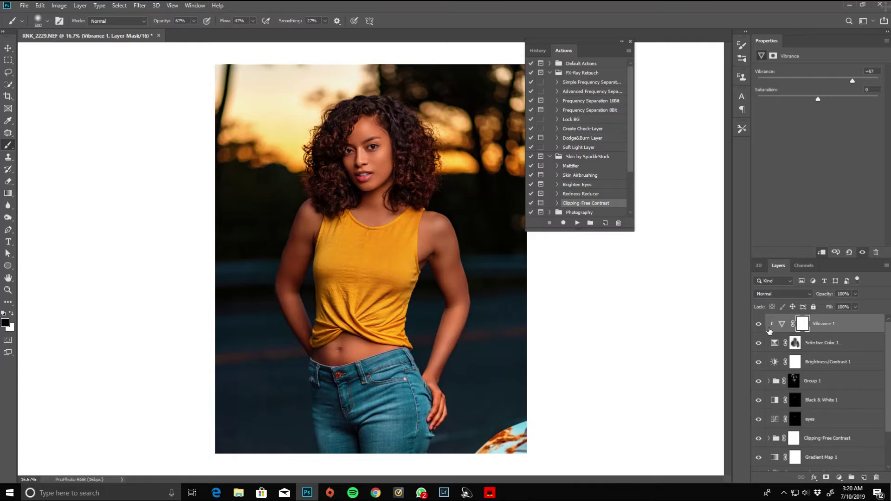
Compare the finished retouch with the original photo in Layer 0 and inspect the face up close
drag(888, 363, 887, 400)
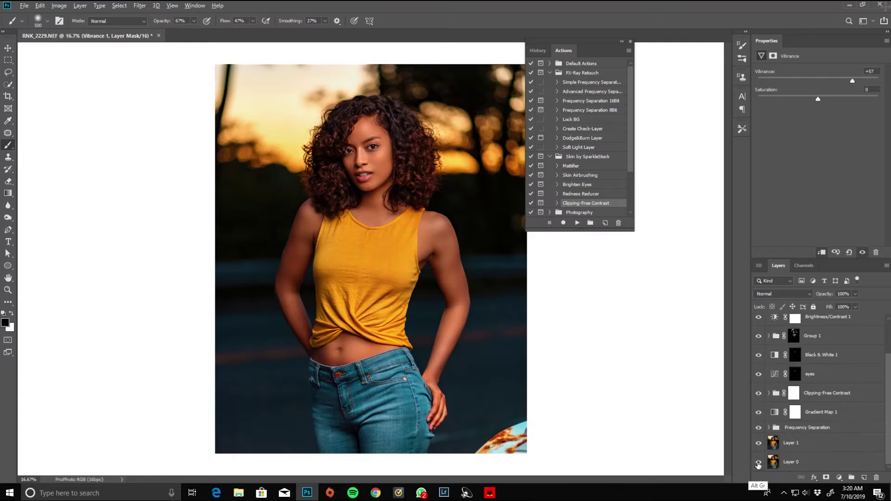
alt+click(758, 465)
alt+click(758, 465)
alt+click(759, 464)
alt+click(759, 464)
key(ctrl+plus)
key(ctrl+plus)
key(ctrl+plus)
drag(346, 176, 341, 279)
key(ctrl+minus)
key(ctrl+minus)
key(ctrl+minus)
Create a new empty layer above the Vibrance adjustment with the Soft Light blend mode
click(864, 477)
click(790, 294)
click(785, 370)
Paint red over the lips on the Soft Light layer and lower the layer's opacity to 9%
key(ctrl+plus)
key(ctrl+plus)
key(ctrl+plus)
key(ctrl+plus)
drag(383, 186, 379, 358)
drag(378, 209, 377, 349)
key(bracketleft)
key(bracketleft)
mouse_move(355, 395)
mouse_down()
mouse_move(342, 408)
mouse_move(366, 384)
mouse_move(298, 402)
mouse_up()
key(ctrl+minus)
key(ctrl+minus)
key(ctrl+minus)
key(ctrl+minus)
key(ctrl+minus)
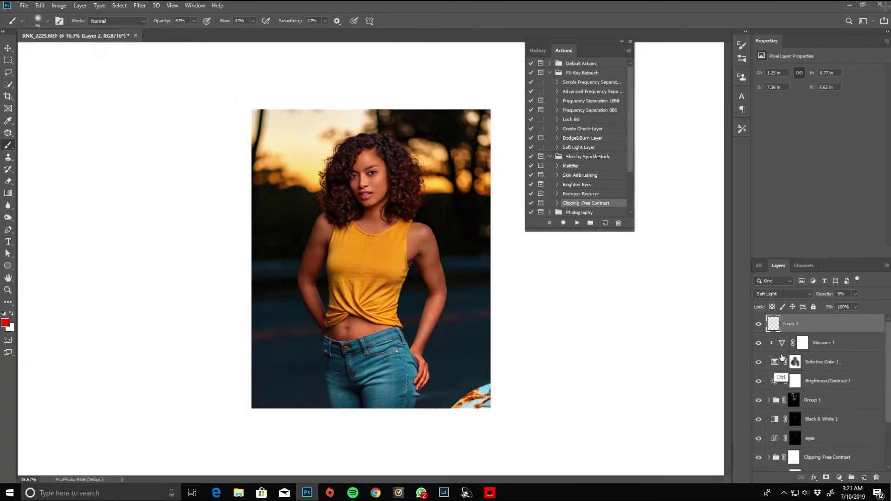
Show the Creative Cloud library and place its Artwork 35 logo on the photo
click(194, 6)
click(201, 212)
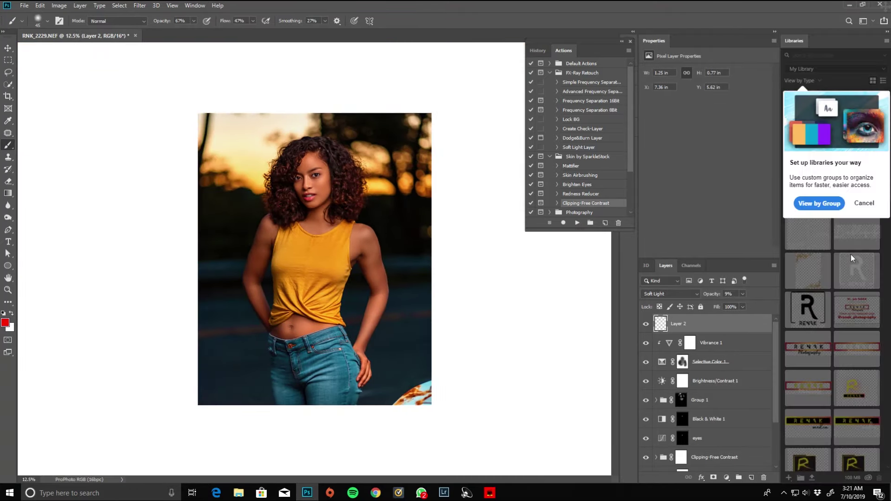
drag(858, 354, 225, 137)
key(Escape)
drag(809, 349, 231, 134)
Scale the logo to about 26.6%, position it in the photo's upper-left corner, and set its opacity to 100%
key(ctrl+plus)
key(ctrl+plus)
drag(203, 217, 332, 398)
mouse_move(278, 216)
mouse_down()
mouse_move(275, 173)
mouse_move(245, 155)
mouse_up()
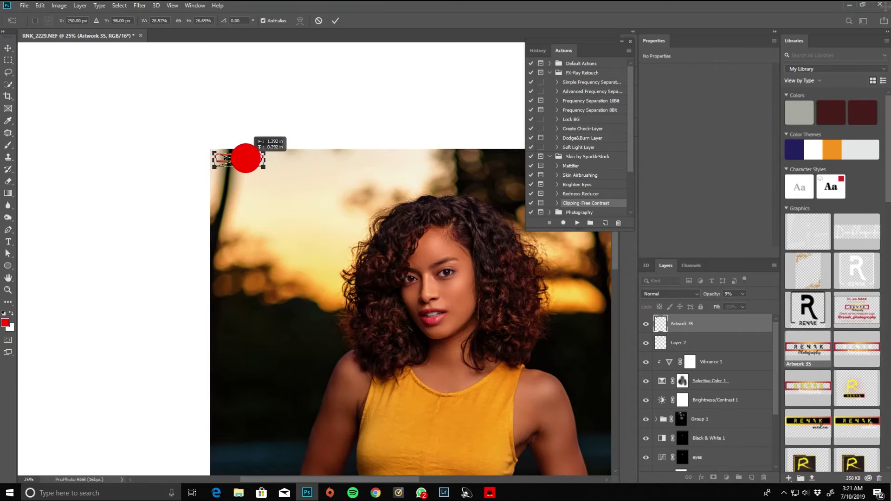
key(Return)
key(v)
drag(326, 200, 327, 200)
key(ctrl+minus)
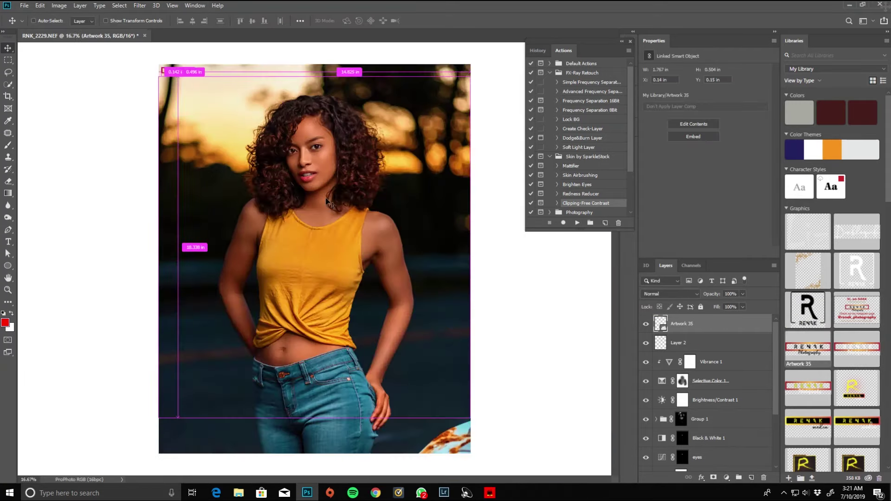
Save the document and set up a JPG export 1080 px wide with Bicubic Sharper resampling and copyright and contact metadata
key(ctrl+s)
key(alt+shift+ctrl+w)
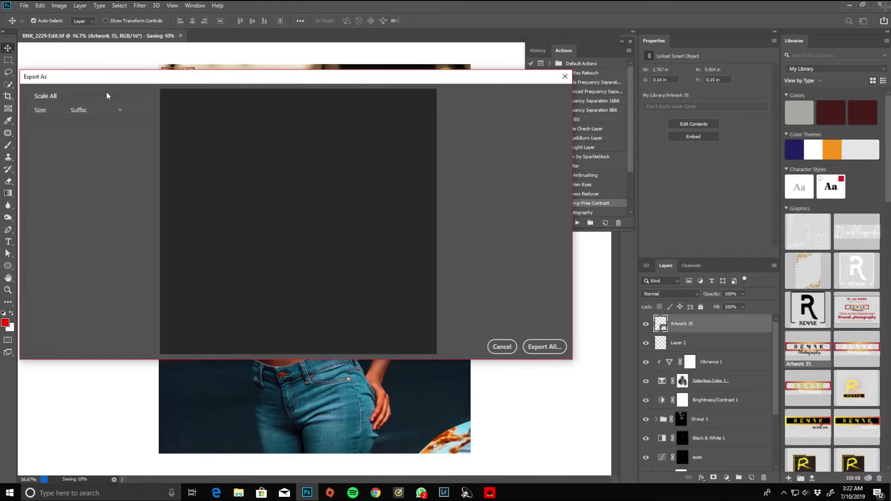
text(1080)
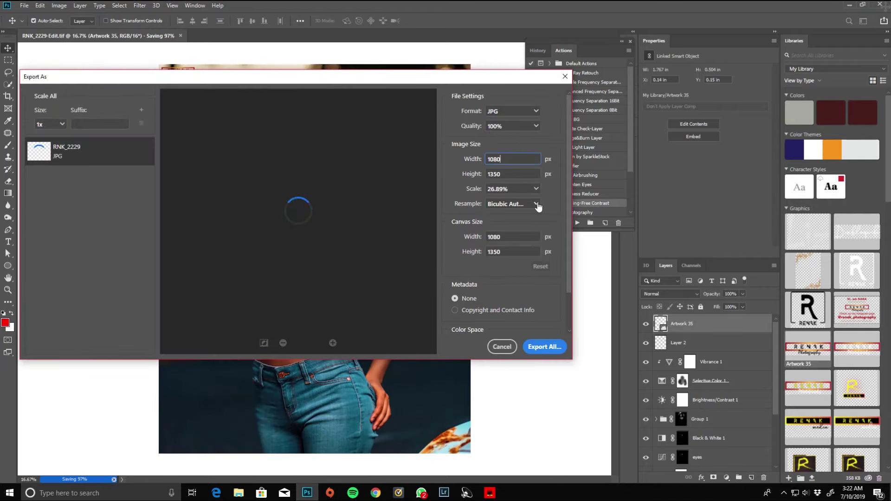
click(537, 205)
click(525, 237)
Export the JPG as RNK_2229 into the shoot's folder inside INSTAGRAM 2019
click(546, 348)
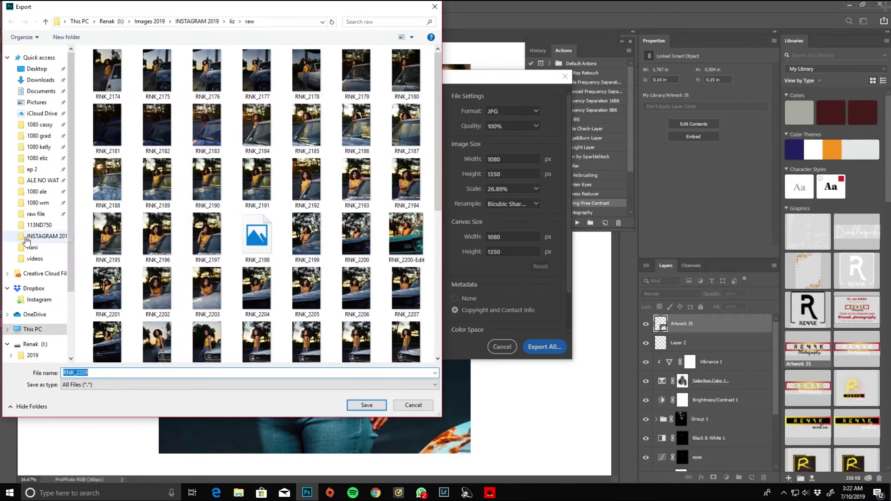
click(31, 244)
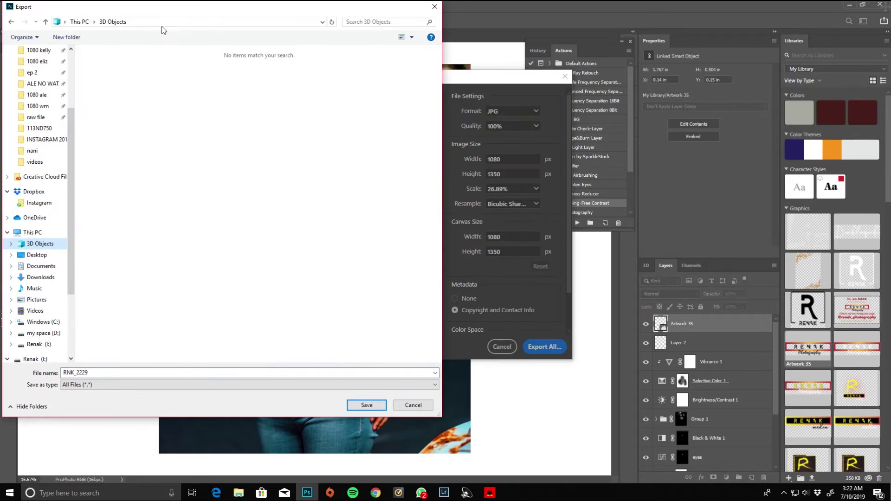
click(49, 152)
click(197, 22)
scroll(155, 253, down, 15)
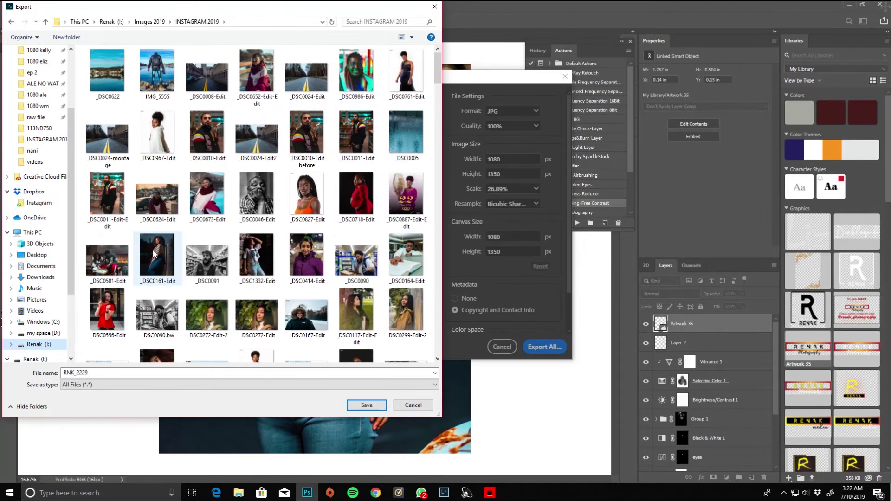
click(367, 406)
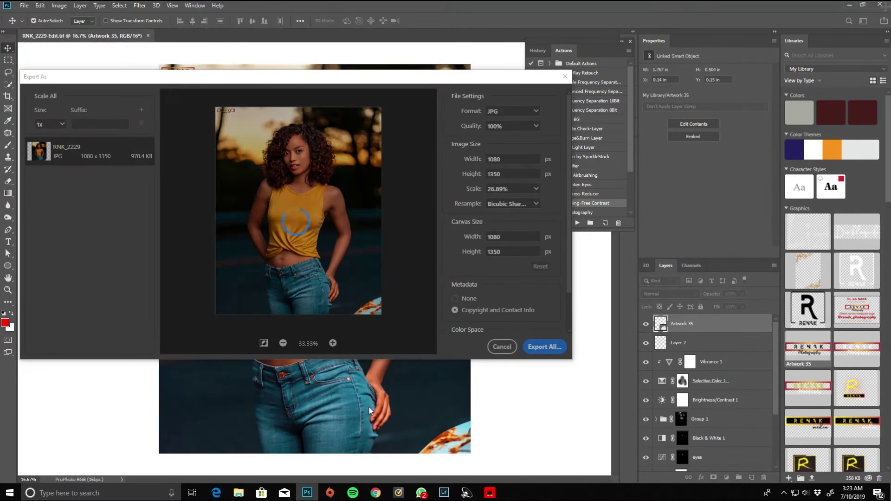
Start a crop of the portrait with an 8:5 ratio
key(ctrl+plus)
key(ctrl+plus)
key(ctrl+plus)
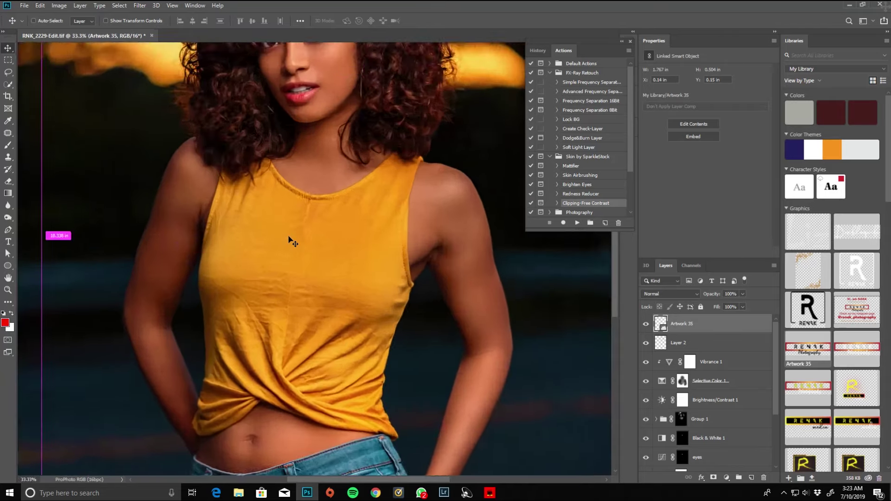
drag(313, 139, 330, 439)
key(c)
click(297, 261)
text(8)
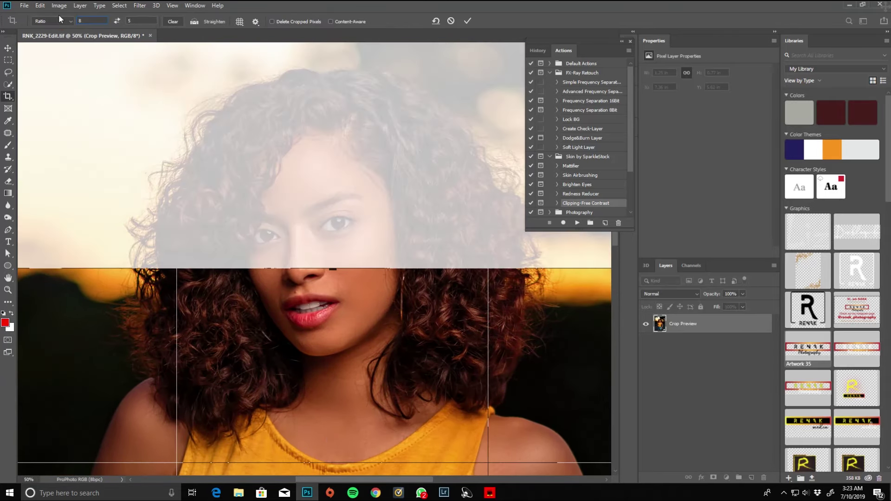
Shrink and position the 8:5 crop frame around the woman's head and shoulders, and apply the crop
key(ctrl+minus)
key(ctrl+minus)
key(ctrl+minus)
key(ctrl+minus)
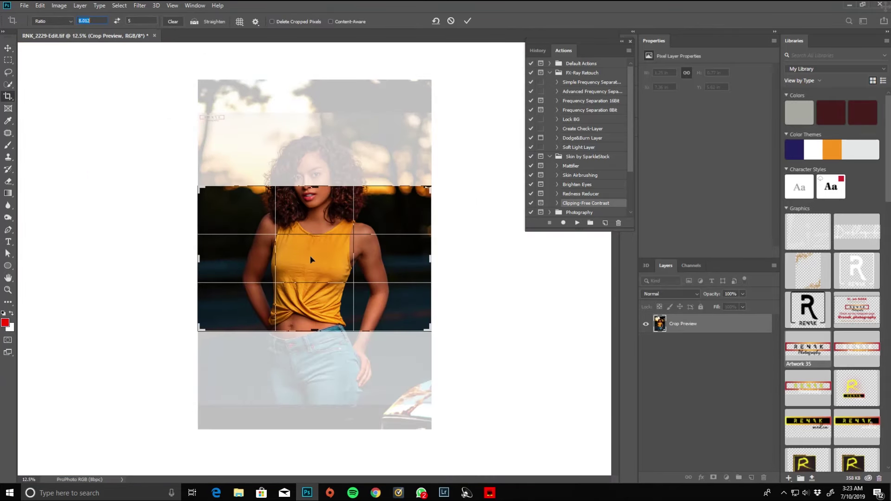
drag(311, 260, 320, 320)
key(ctrl+plus)
drag(469, 258, 449, 257)
drag(349, 261, 340, 279)
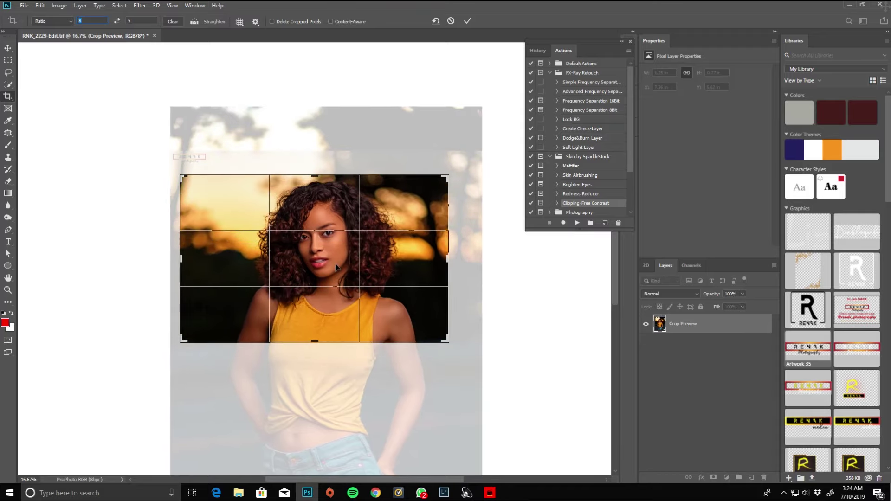
drag(298, 255, 294, 254)
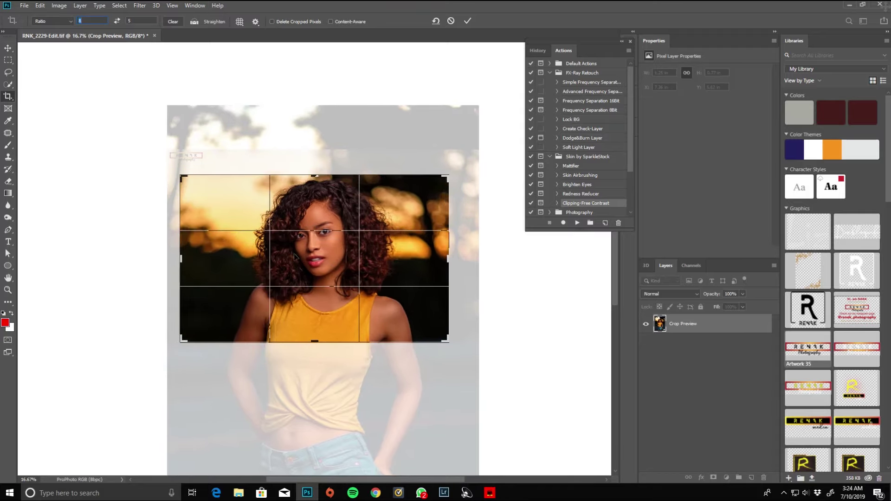
click(468, 21)
Resize the image to 2160 px wide at 300 pixels per inch and choose a resampling method
key(ctrl+alt+i)
text(2160)
click(463, 177)
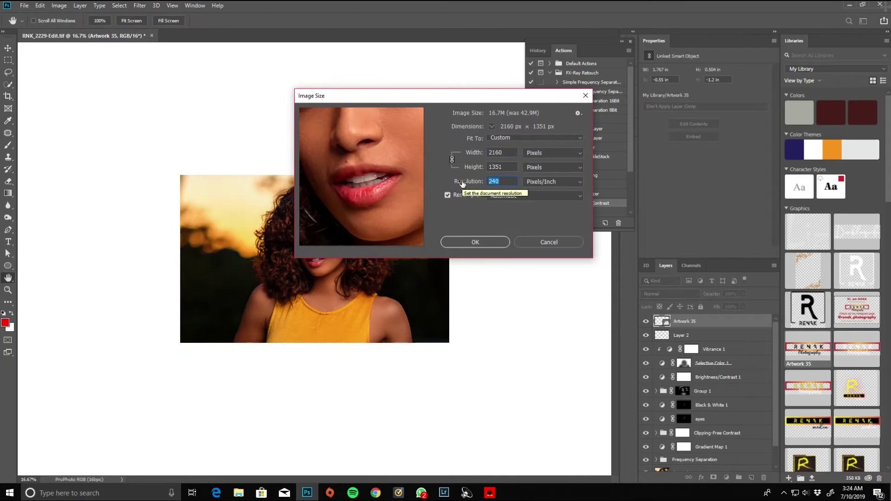
text(20)
key(BackSpace)
key(BackSpace)
text(300)
click(471, 153)
text(2165)
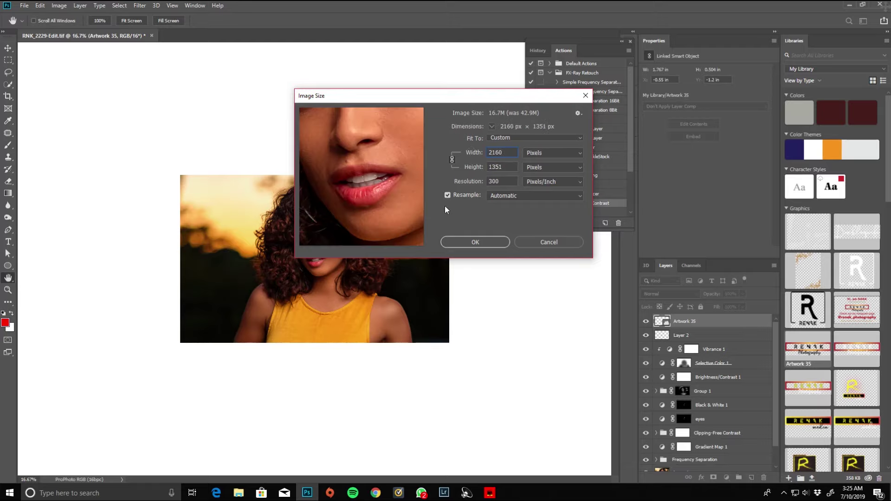
click(509, 196)
click(503, 247)
click(481, 244)
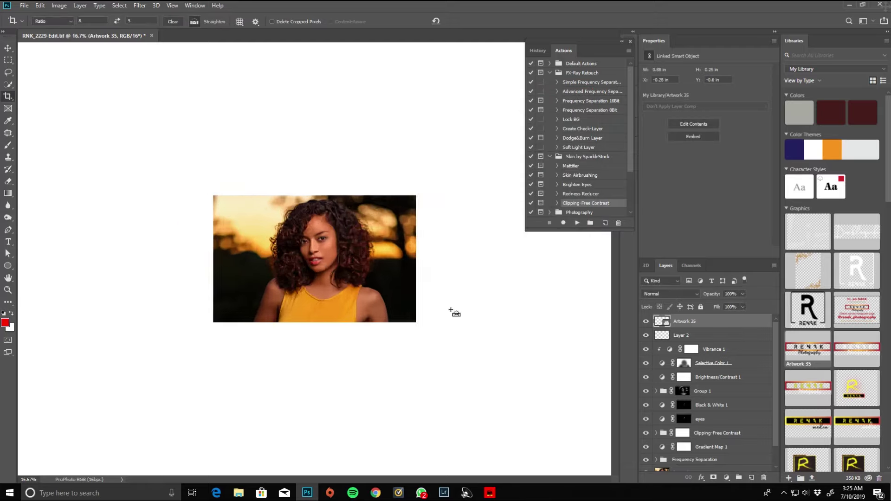
Add a guide layout that divides the photo into two equal columns, and change the area around the canvas to gray
key(ctrl+0)
key(ctrl+minus)
click(172, 6)
click(198, 268)
click(554, 141)
right_click(221, 64)
click(240, 95)
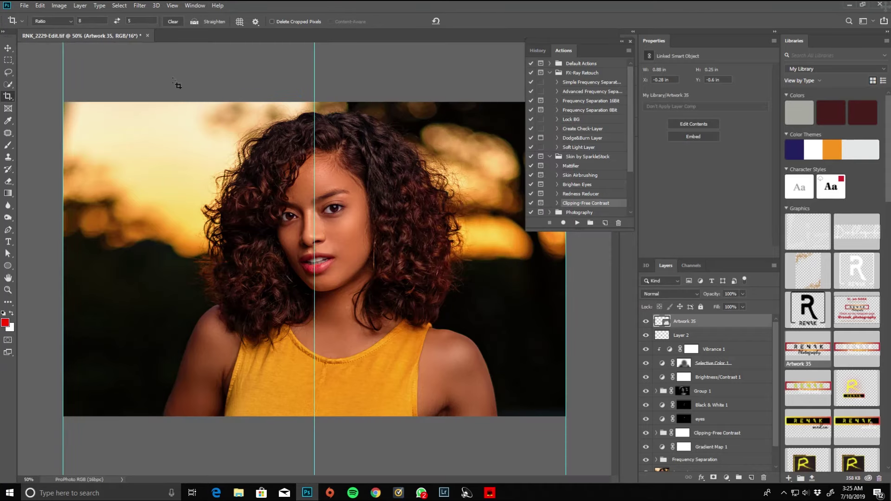
Use the Slice tool to create slices of the photo from the guides
right_click(8, 97)
click(52, 114)
click(229, 21)
Export the two slices with Save for Web into the shoot's folder
key(ctrl+alt+shift+s)
click(529, 386)
click(373, 79)
click(369, 121)
click(447, 229)
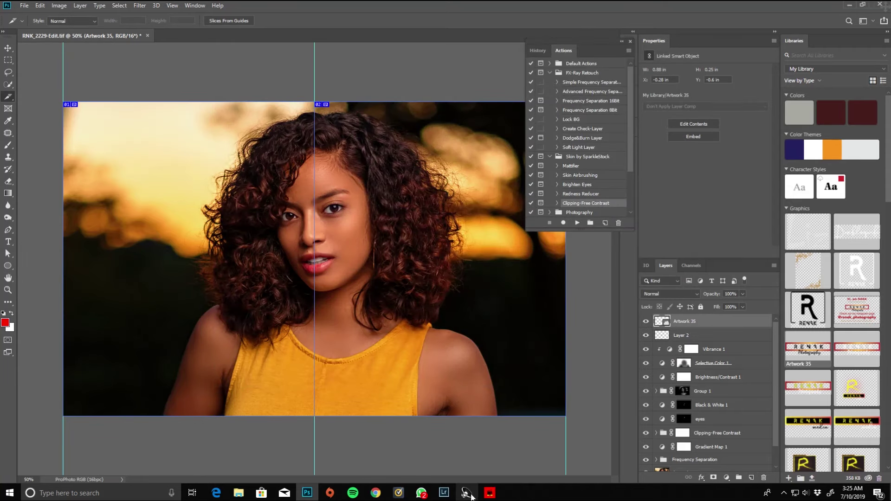
Switch to File Explorer and open the images subfolder of the shoot's folder in INSTAGRAM 2019
mouse_move(239, 493)
click(216, 456)
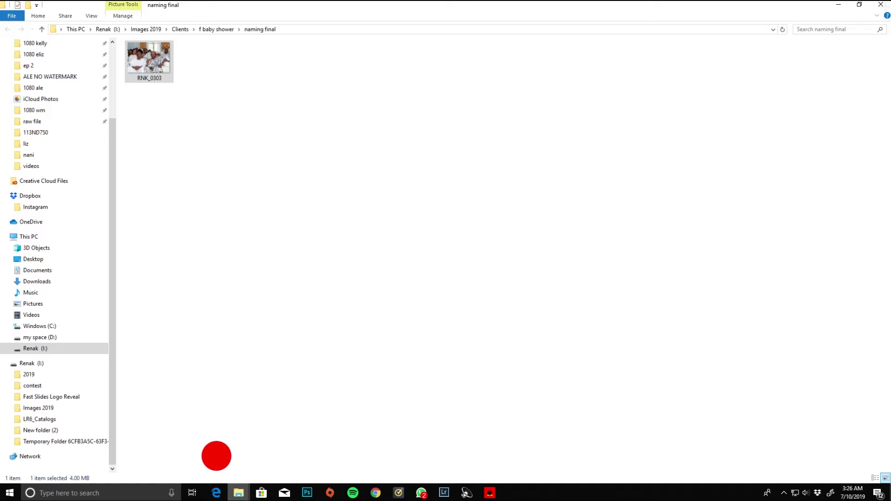
click(181, 30)
click(147, 30)
double_click(169, 78)
click(207, 67)
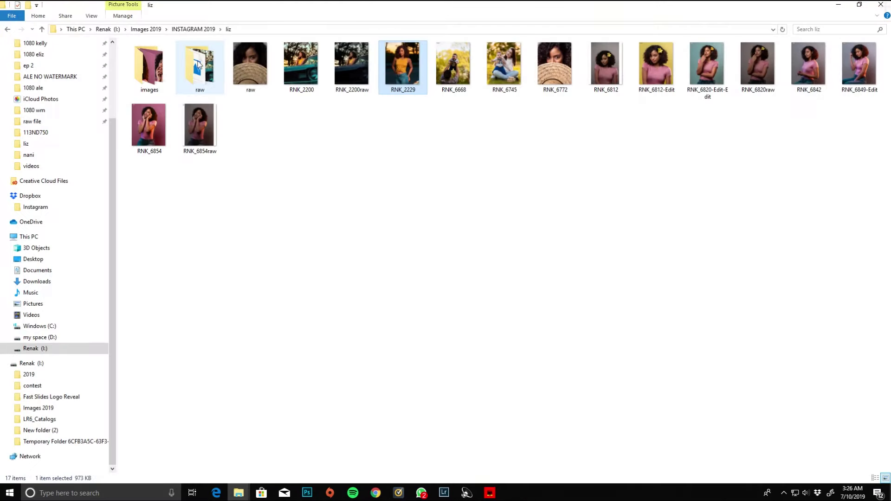
double_click(160, 71)
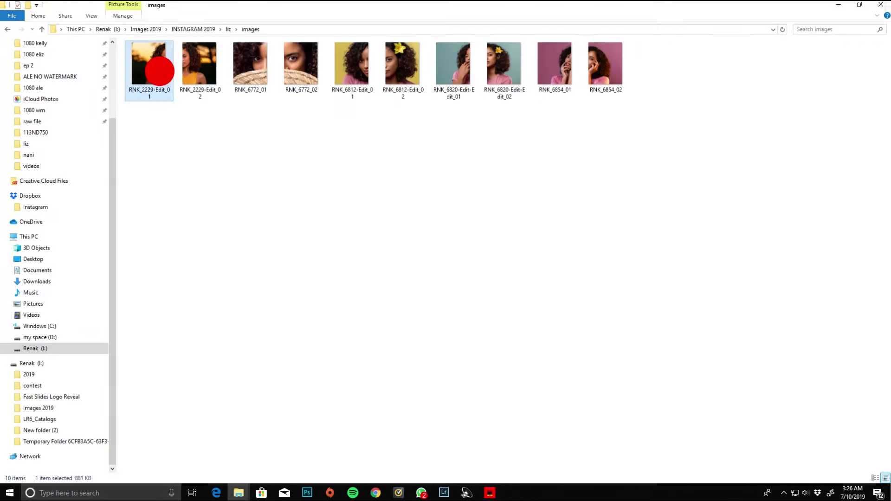
View the exported halves RNK_2229-Edit_01 and RNK_2229-Edit_02 in the Photos app
double_click(186, 77)
key(Left)
key(Right)
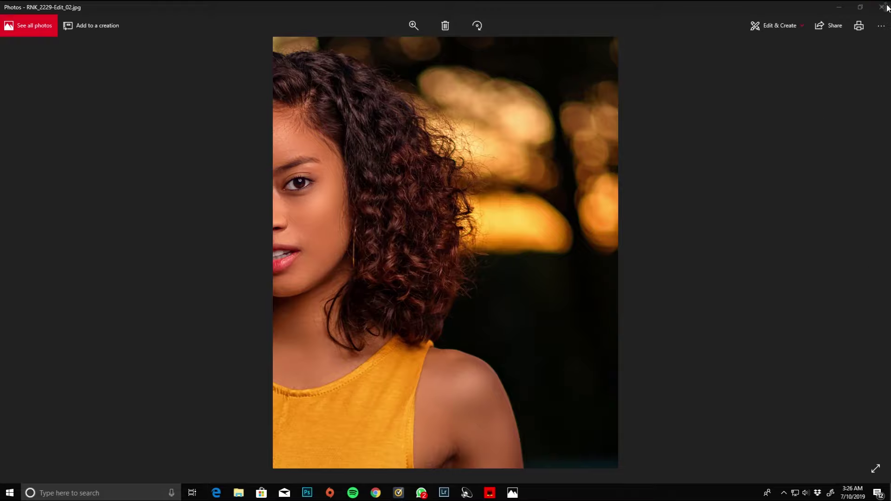